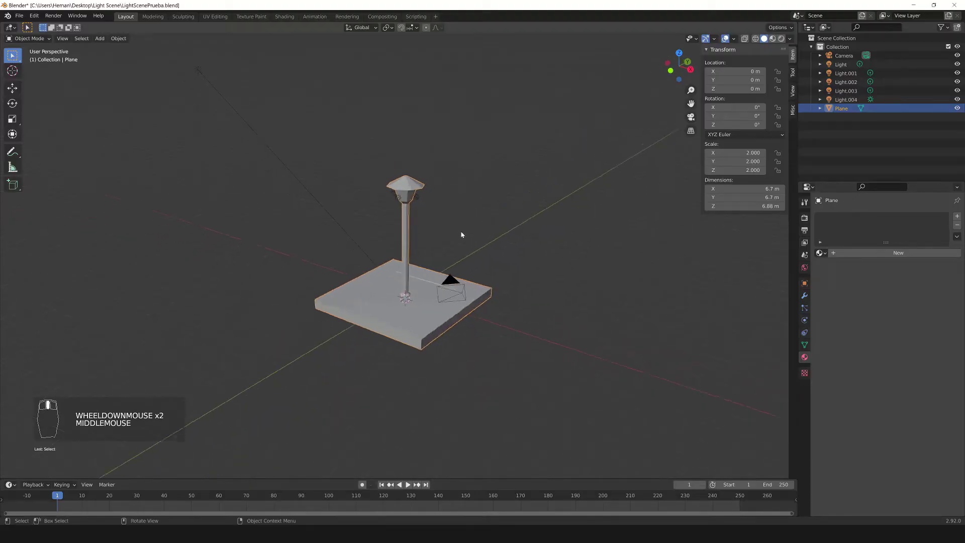
{"action": "scroll", "coordinate": [402, 271], "scroll_direction": "down", "scroll_amount": 2}
- Move the finished lamp post model -12 m along the global X axis, away from the scene's centre
{"action": "middle_click_drag", "start_coordinate": [397, 271], "coordinate": [390, 274]}
{"action": "scroll", "coordinate": [391, 294], "scroll_direction": "up", "scroll_amount": 1}
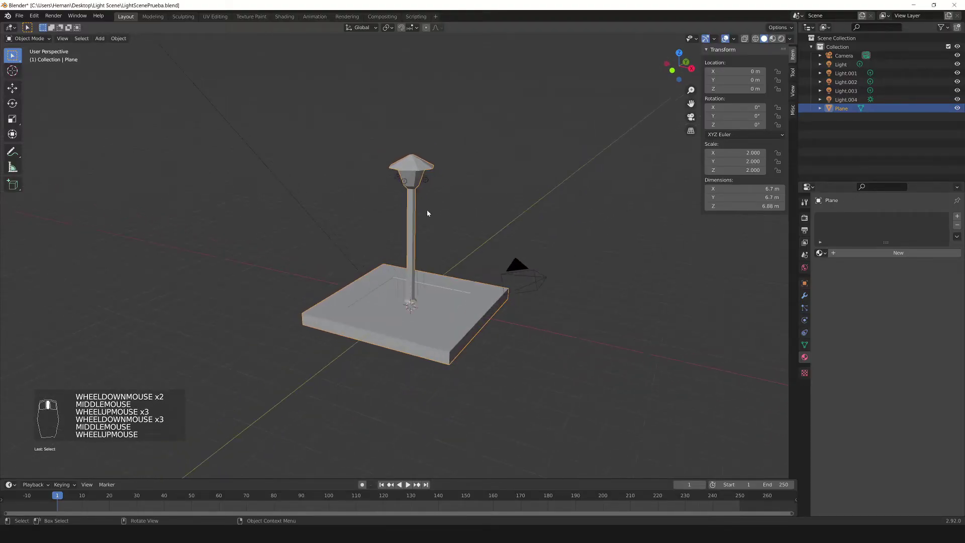
{"action": "key", "text": "g"}
{"action": "key", "text": "x"}
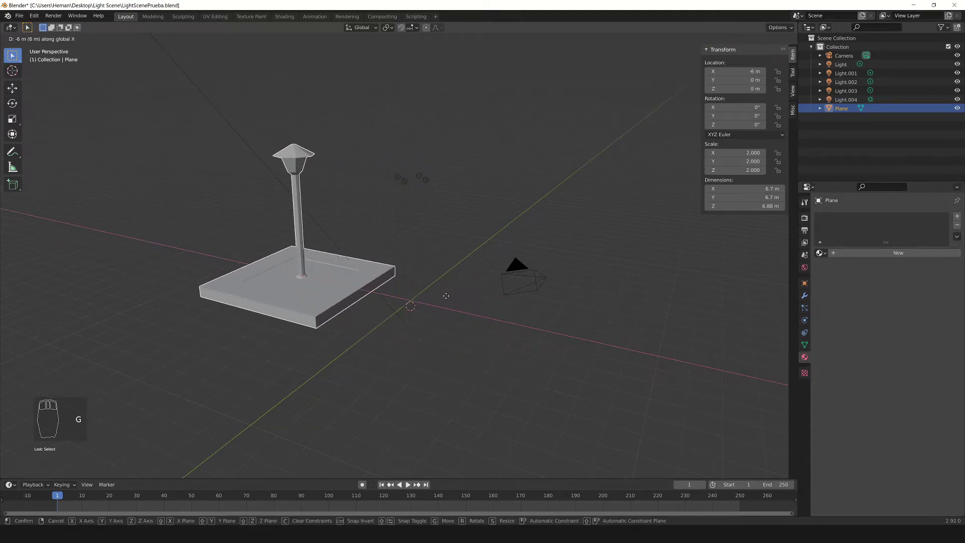
{"action": "left_click", "coordinate": [370, 276]}
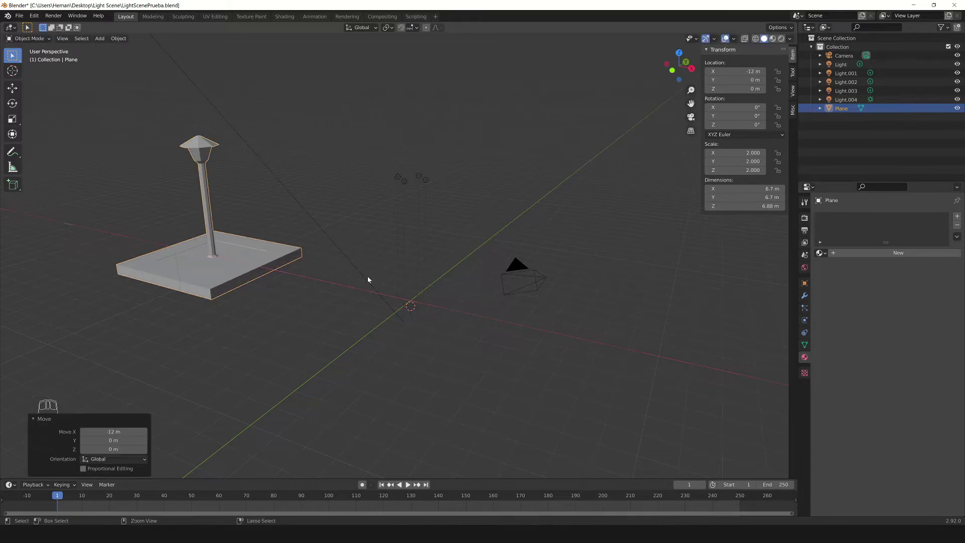
- Snap the 3D cursor to the world origin
{"action": "middle_click_drag", "start_coordinate": [505, 317], "coordinate": [386, 272]}
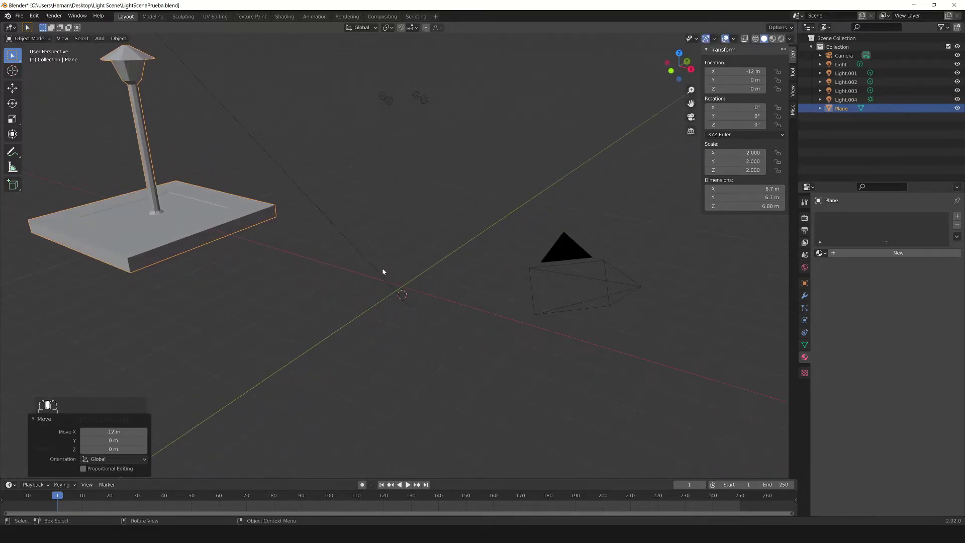
{"action": "middle_click_drag", "start_coordinate": [414, 325], "coordinate": [406, 304]}
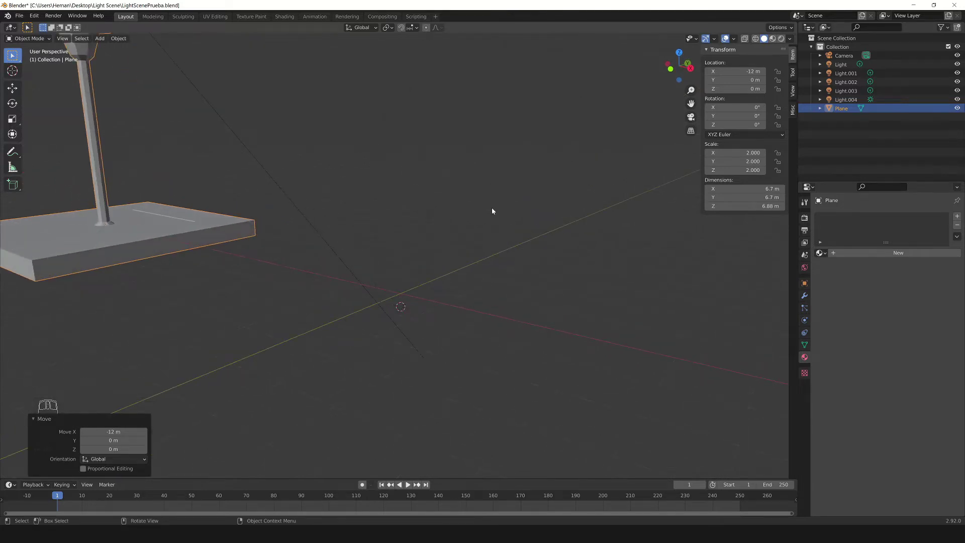
{"action": "key", "text": "shift+s"}
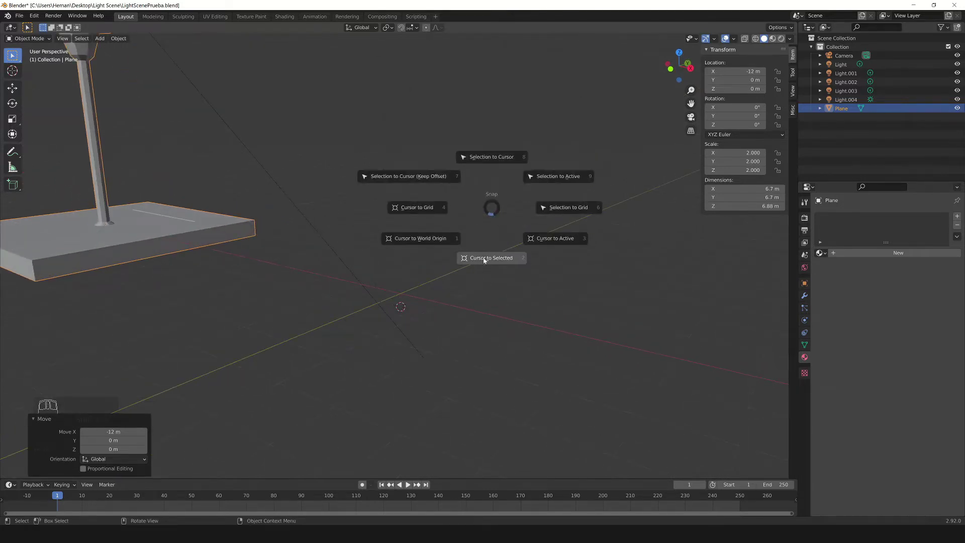
{"action": "left_click", "coordinate": [437, 240]}
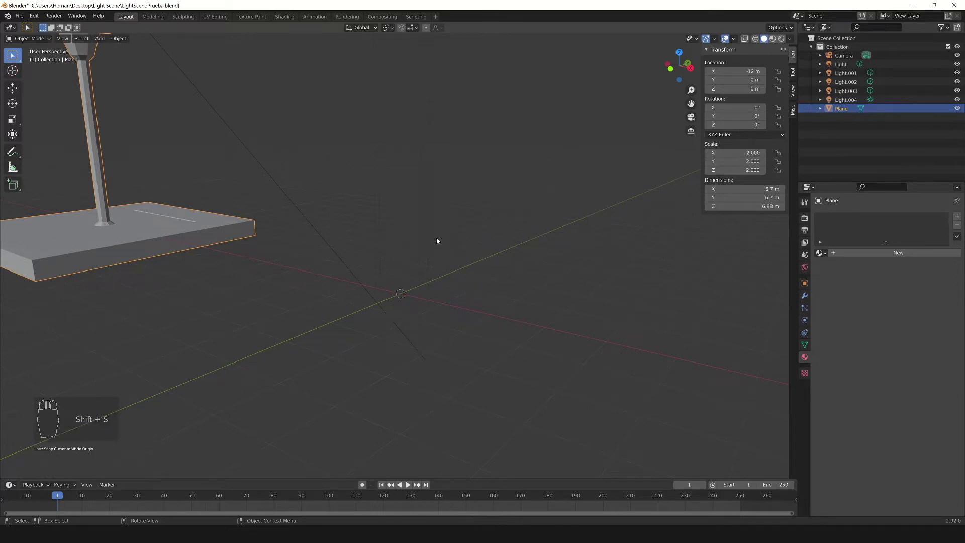
- Add a plane mesh at the 3D cursor and put it into Edit Mode
{"action": "scroll", "coordinate": [437, 237], "scroll_direction": "down", "scroll_amount": 2}
{"action": "middle_click_drag", "start_coordinate": [436, 237], "coordinate": [466, 252]}
{"action": "key", "text": "shift+a"}
{"action": "mouse_move", "coordinate": [465, 254]}
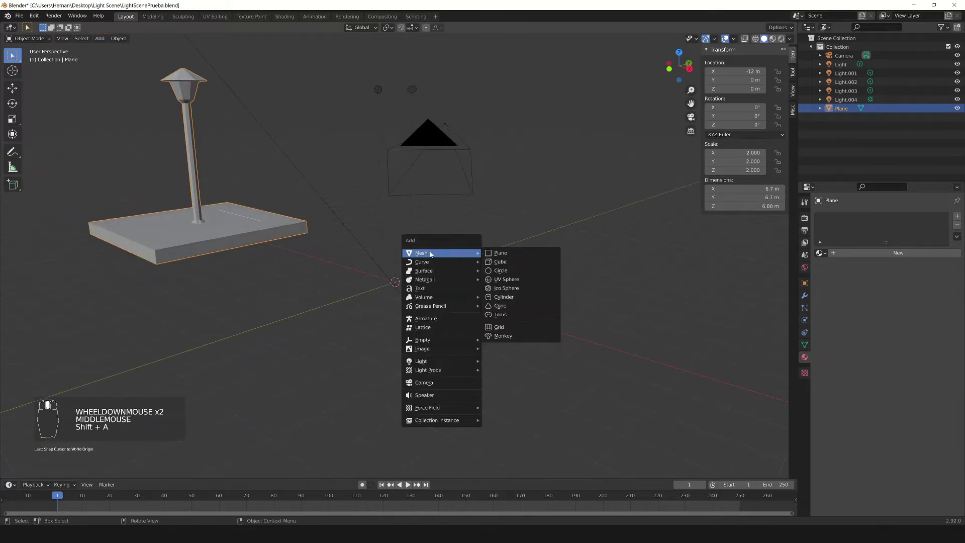
{"action": "left_click", "coordinate": [502, 253]}
{"action": "middle_click_drag", "start_coordinate": [415, 261], "coordinate": [364, 286]}
{"action": "middle_click_drag", "start_coordinate": [359, 330], "coordinate": [365, 298]}
{"action": "key", "text": "Tab"}
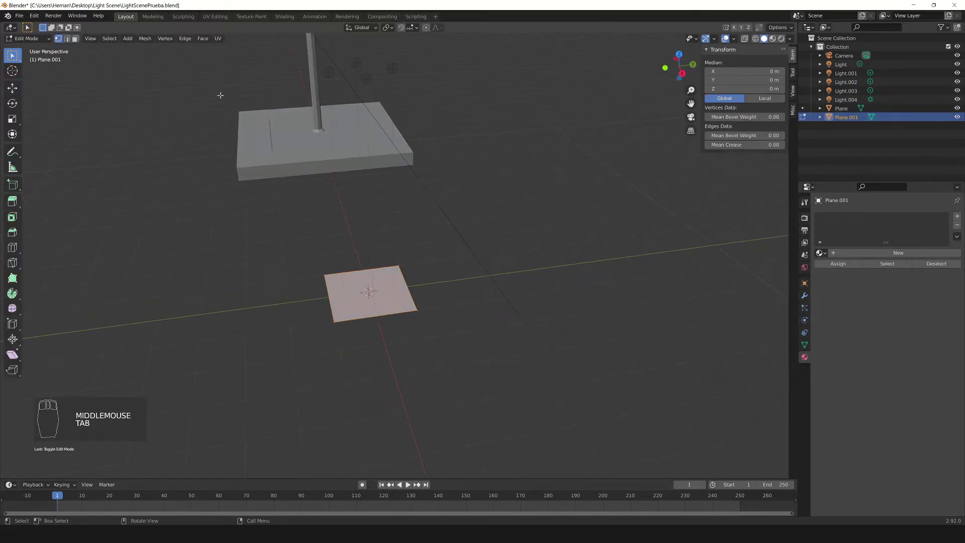
{"action": "left_click", "coordinate": [28, 39]}
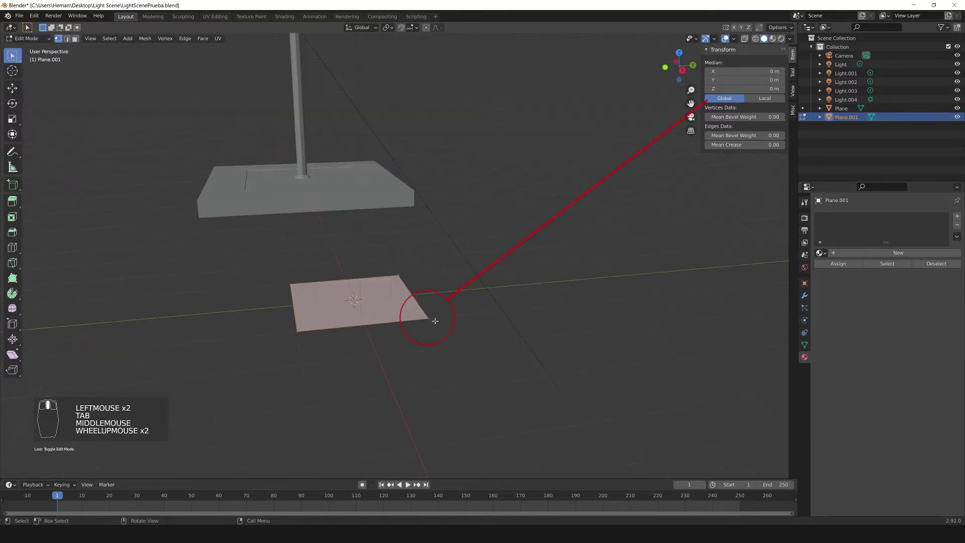
- Select the plane's near corner vertex and check its position in global coordinates
{"action": "left_click", "coordinate": [428, 318]}
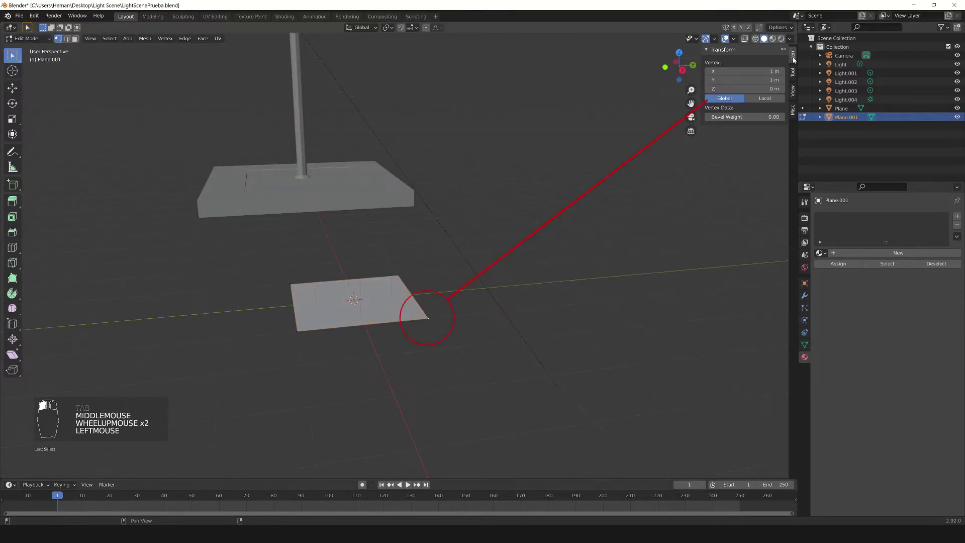
{"action": "left_click", "coordinate": [728, 99]}
{"action": "left_click", "coordinate": [729, 99]}
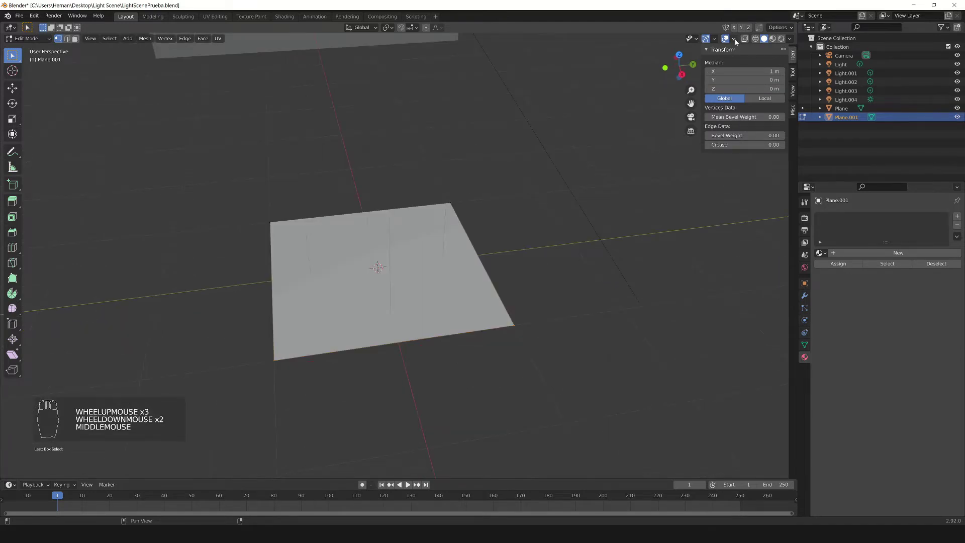
- Enable the Edge Length measurement in the viewport overlays
{"action": "left_click", "coordinate": [735, 39]}
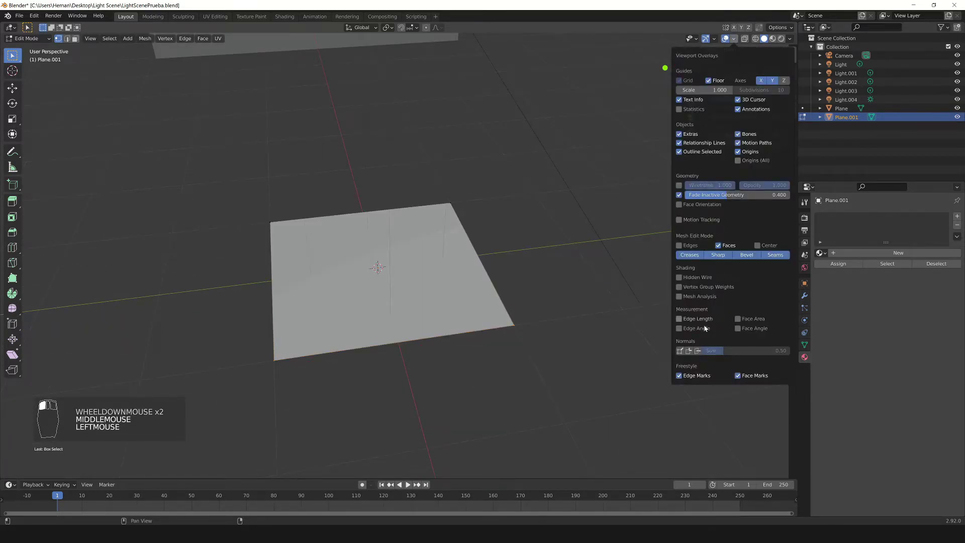
{"action": "left_click", "coordinate": [679, 319]}
{"action": "middle_click_drag", "start_coordinate": [452, 322], "coordinate": [453, 295]}
{"action": "scroll", "coordinate": [463, 314], "scroll_direction": "up", "scroll_amount": 1}
{"action": "scroll", "coordinate": [463, 314], "scroll_direction": "down", "scroll_amount": 1}
{"action": "scroll", "coordinate": [453, 295], "scroll_direction": "down", "scroll_amount": 1}
- Select the whole new plane and scale it by 2 in Edit Mode, giving 4 m sides
{"action": "key", "text": "a"}
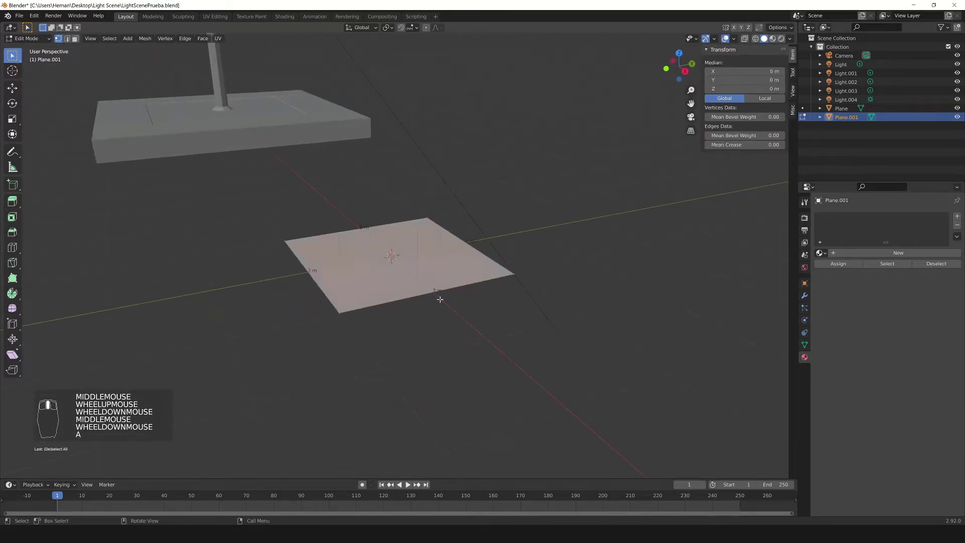
{"action": "scroll", "coordinate": [442, 297], "scroll_direction": "up", "scroll_amount": 3}
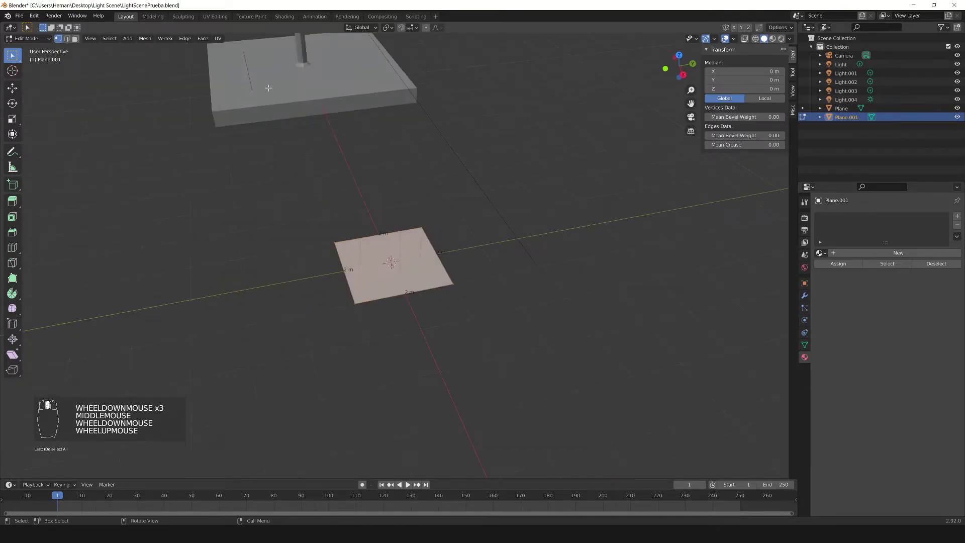
{"action": "scroll", "coordinate": [474, 262], "scroll_direction": "down", "scroll_amount": 1}
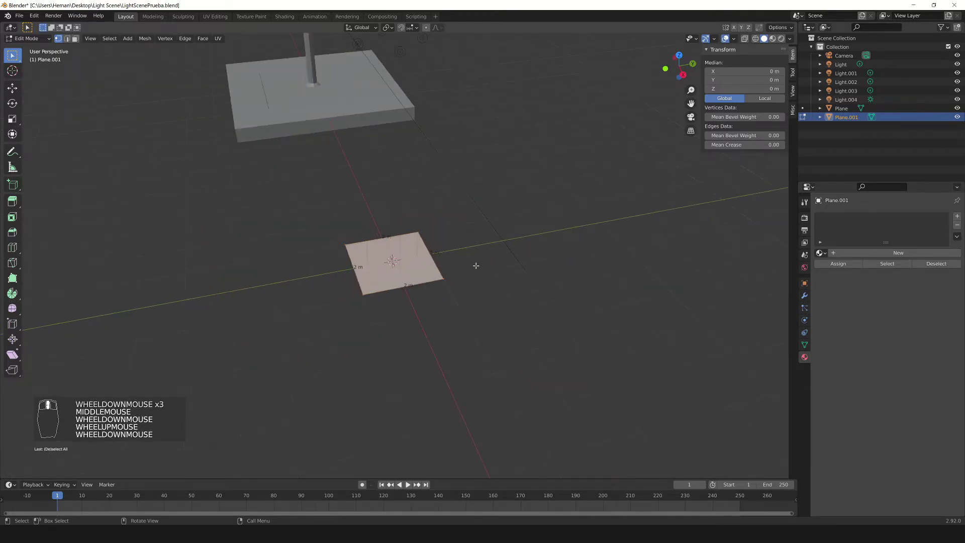
{"action": "key", "text": "s"}
{"action": "key", "text": "s"}
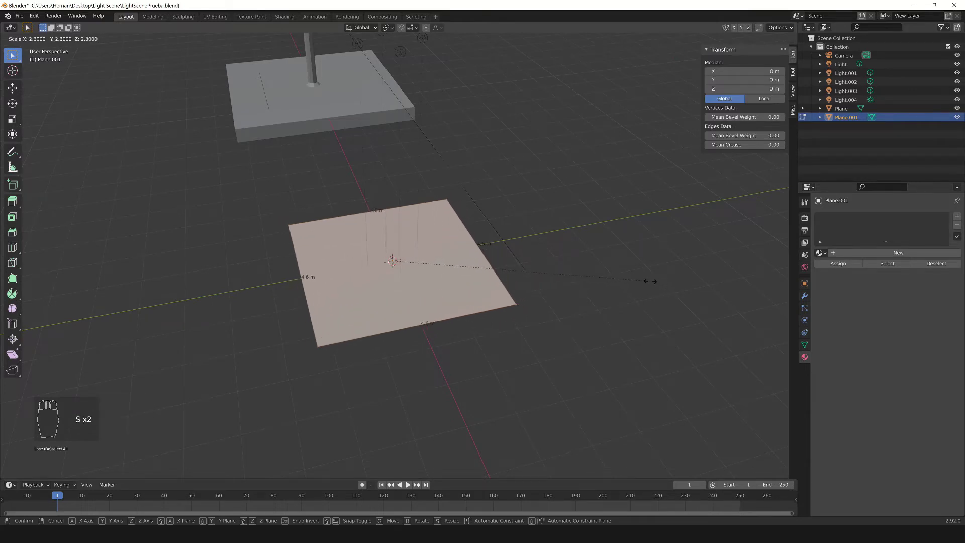
{"action": "left_click", "coordinate": [617, 262]}
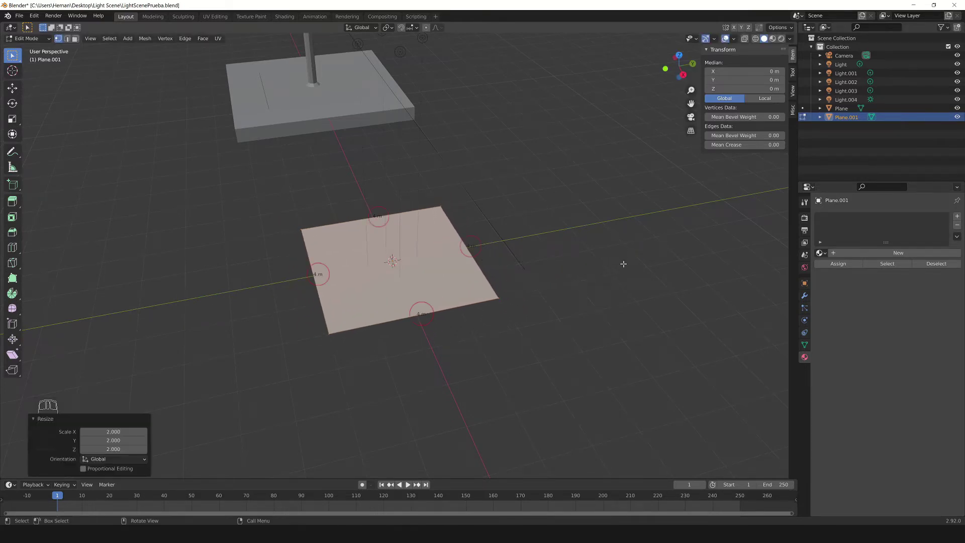
- Extrude the plane upward along global Z by about 0.038 m to form a thin slab
{"action": "middle_click_drag", "start_coordinate": [618, 263], "coordinate": [282, 138]}
{"action": "middle_click", "coordinate": [283, 126]}
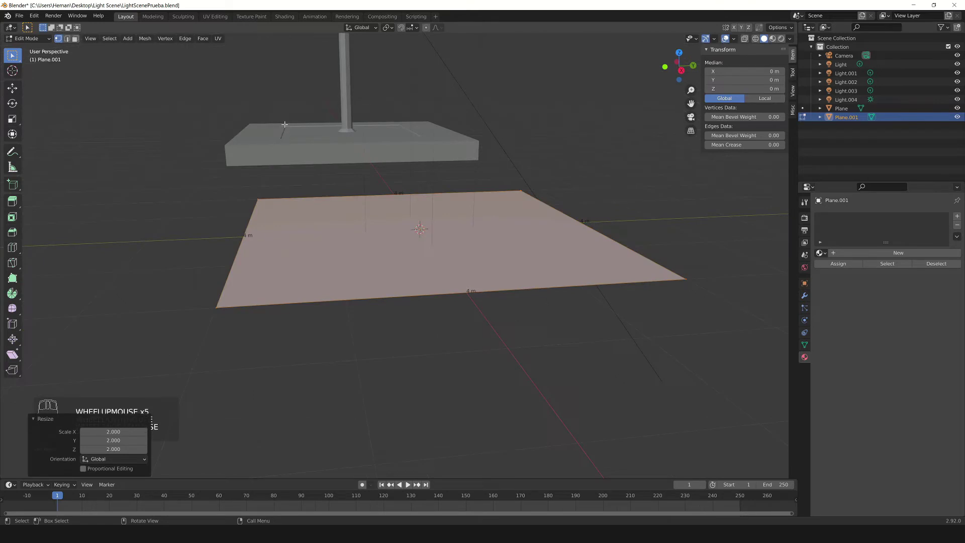
{"action": "key", "text": "e"}
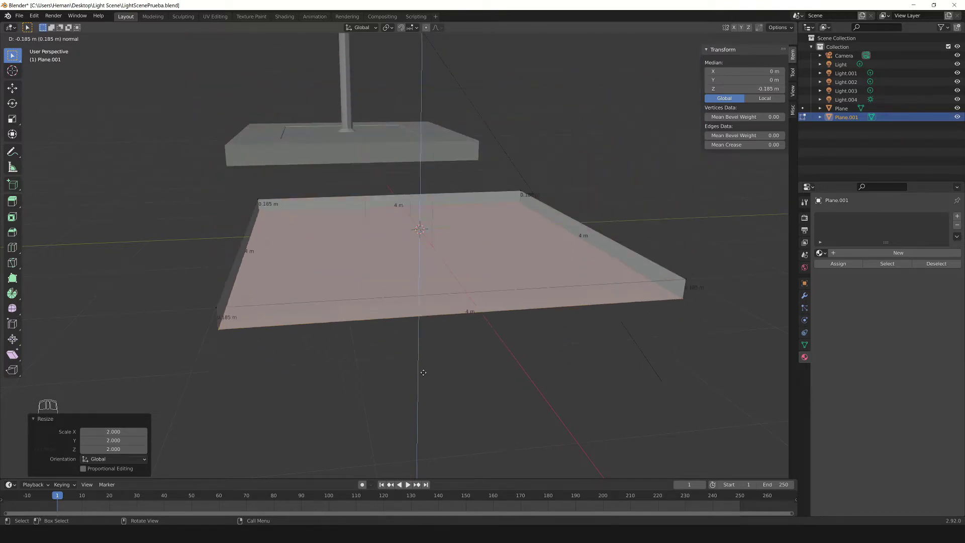
{"action": "key", "text": "z"}
{"action": "key", "text": "z"}
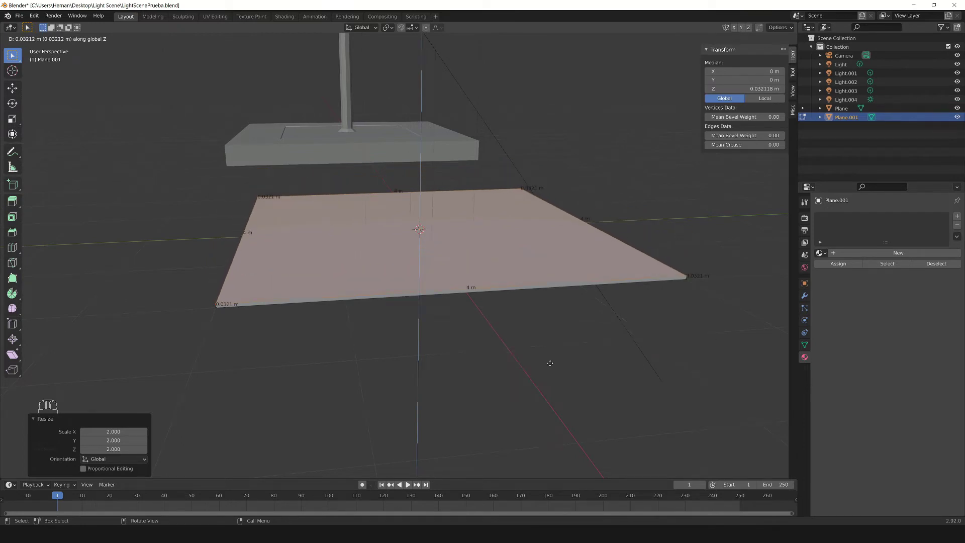
{"action": "left_click", "coordinate": [550, 362]}
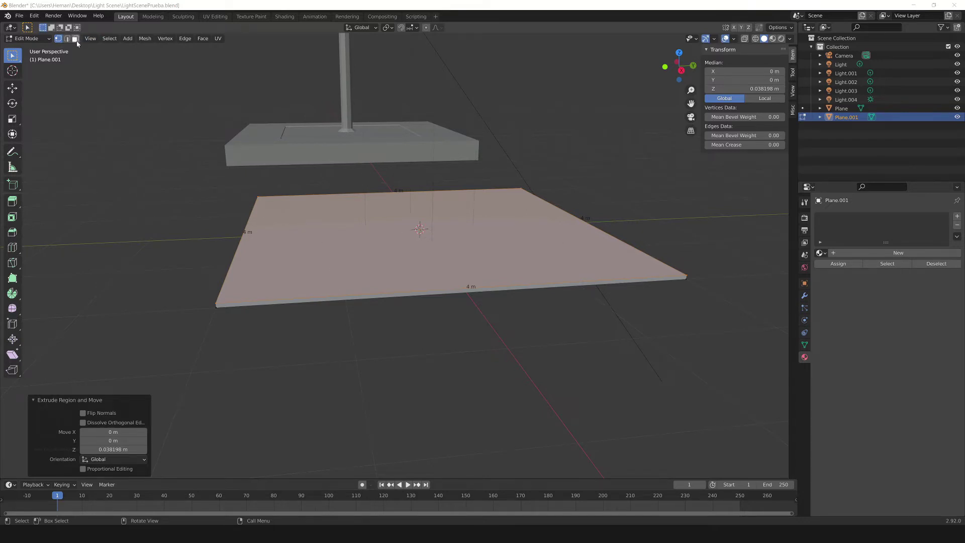
- Select the slab's top face in face select mode and delete it
{"action": "key", "text": "1"}
{"action": "key", "text": "2"}
{"action": "key", "text": "3"}
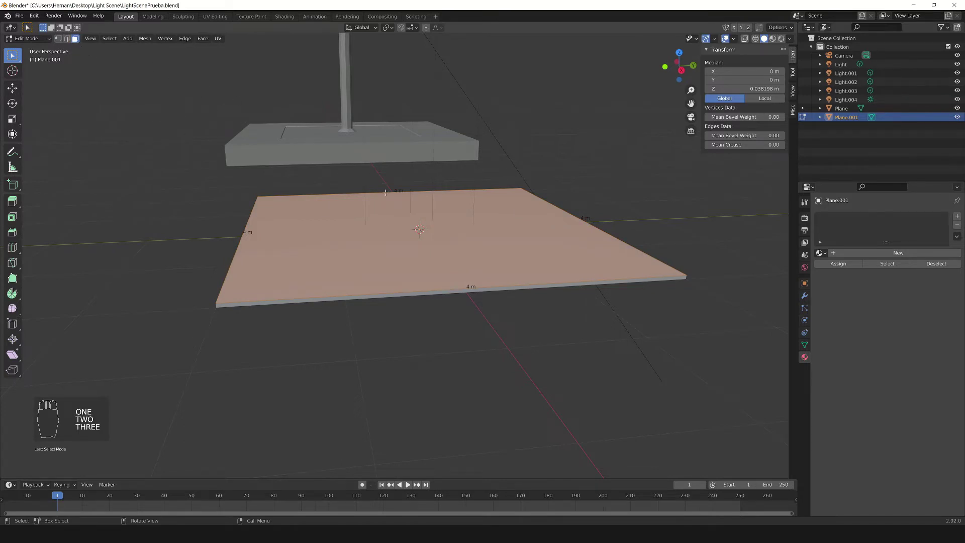
{"action": "double_click", "coordinate": [422, 232]}
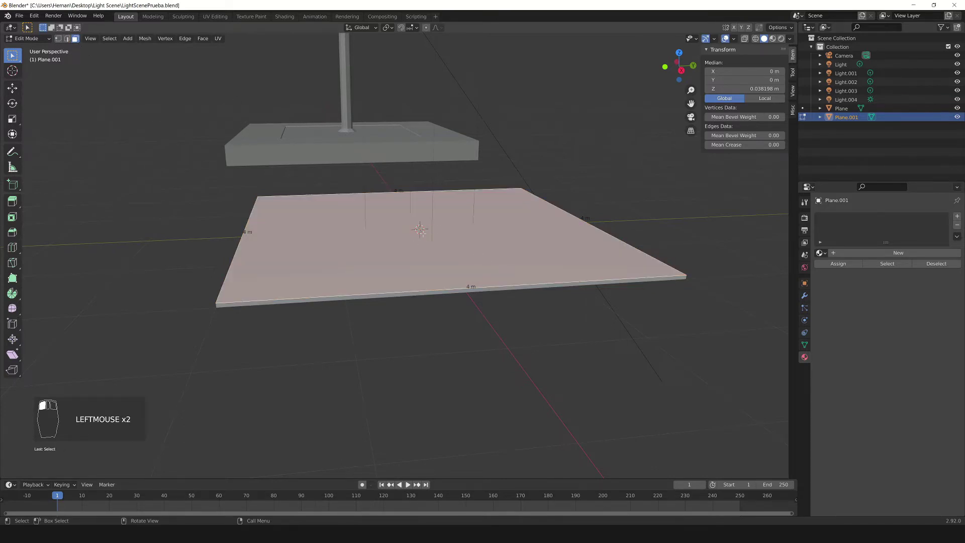
{"action": "key", "text": "x"}
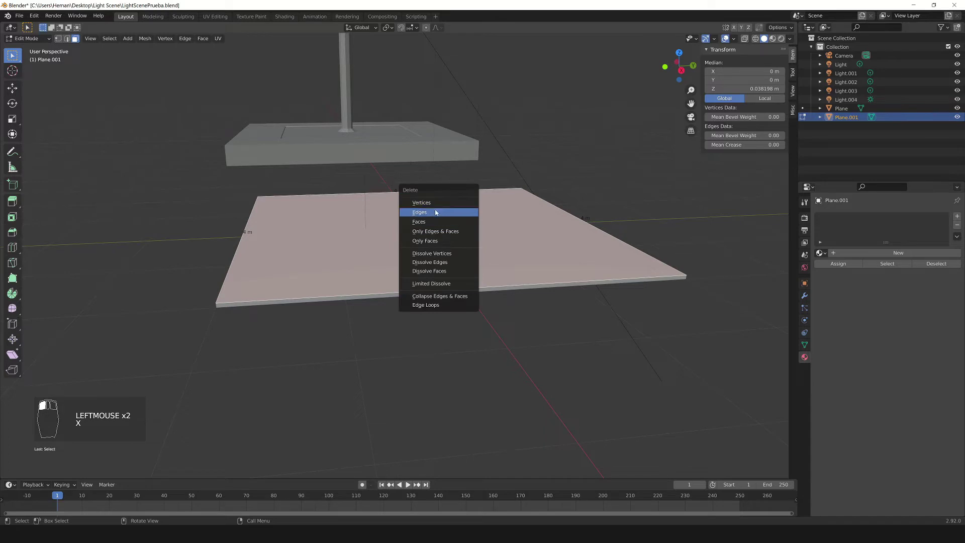
{"action": "left_click", "coordinate": [430, 226]}
{"action": "middle_click_drag", "start_coordinate": [429, 226], "coordinate": [402, 231]}
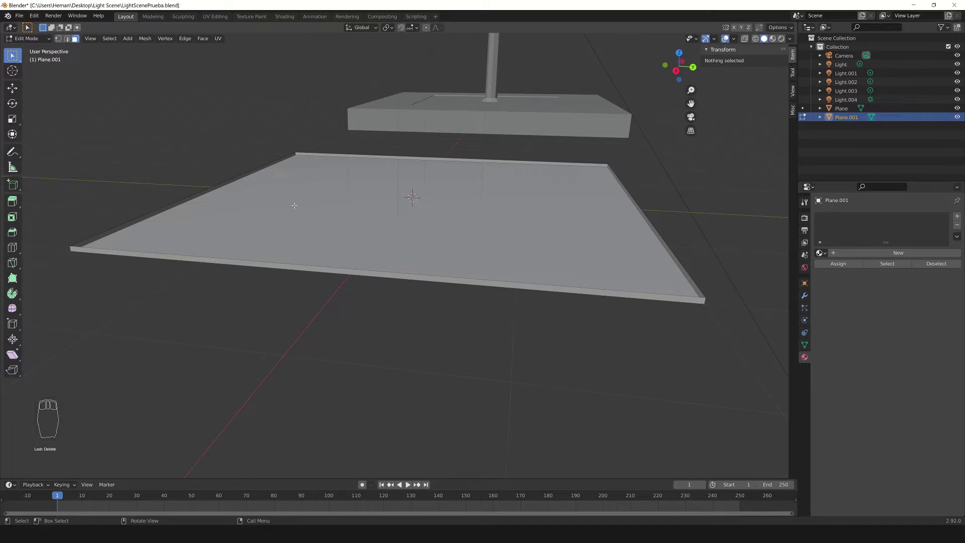
- Select the loop of upper edges around the open slab in vertex select mode and extrude it in place without offset
{"action": "scroll", "coordinate": [373, 95], "scroll_direction": "down", "scroll_amount": 2}
{"action": "scroll", "coordinate": [374, 95], "scroll_direction": "up", "scroll_amount": 1}
{"action": "key", "text": "1"}
{"action": "scroll", "coordinate": [243, 208], "scroll_direction": "up", "scroll_amount": 1}
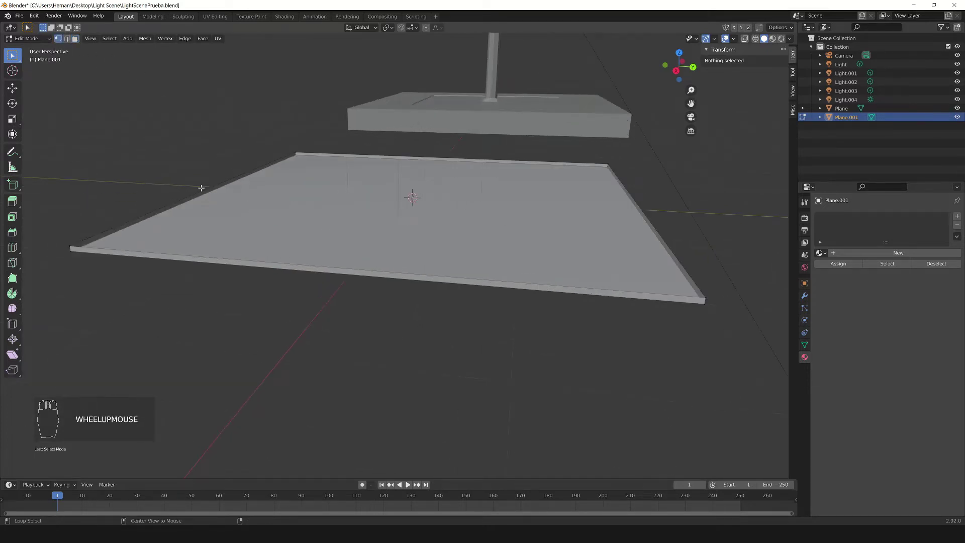
{"action": "left_click", "coordinate": [206, 188], "text": "alt"}
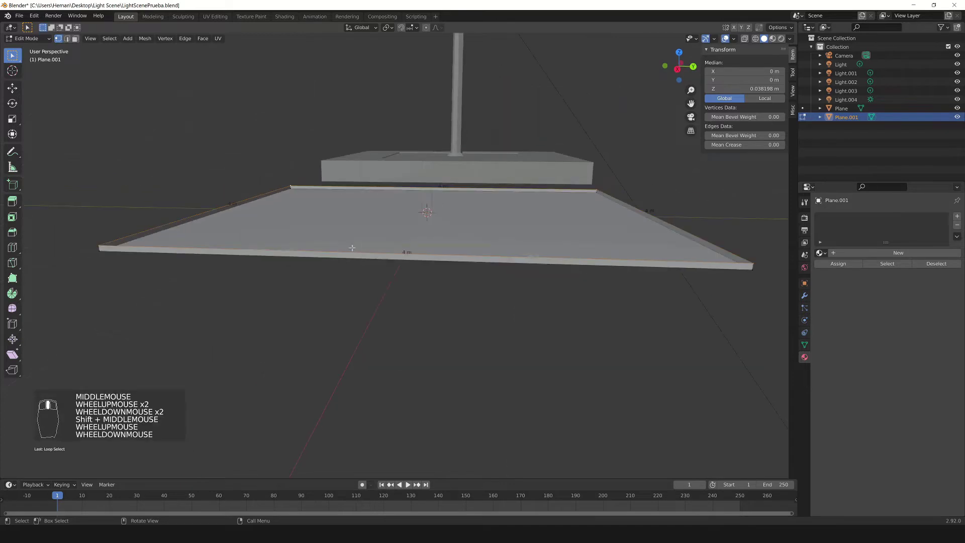
{"action": "middle_click_drag", "start_coordinate": [393, 203], "coordinate": [396, 209]}
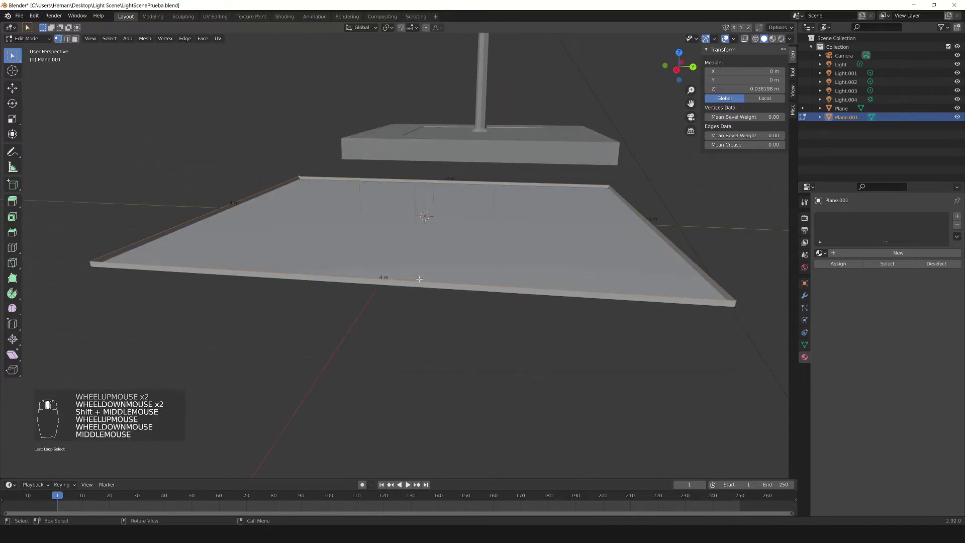
{"action": "scroll", "coordinate": [542, 270], "scroll_direction": "down", "scroll_amount": 1}
{"action": "key", "text": "e"}
{"action": "key", "text": "e"}
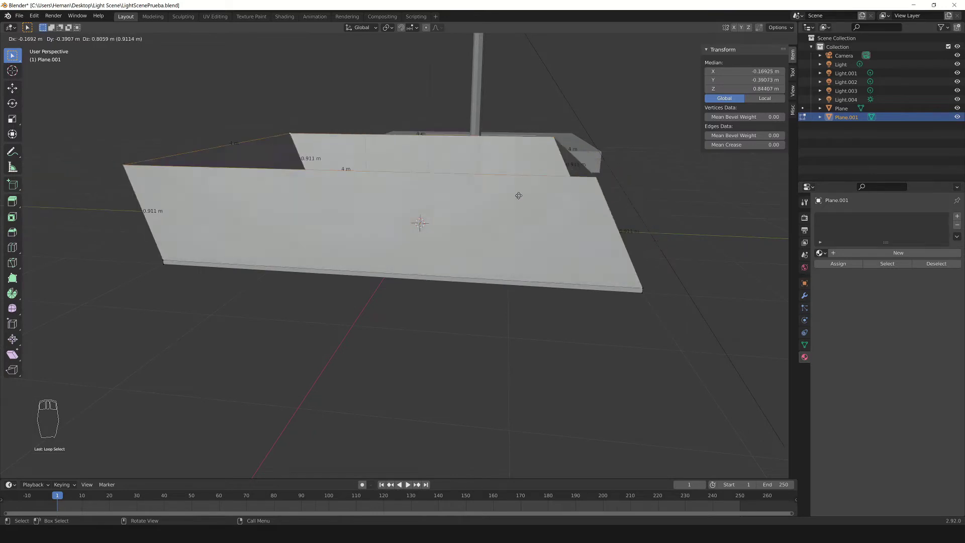
{"action": "key", "text": "Escape"}
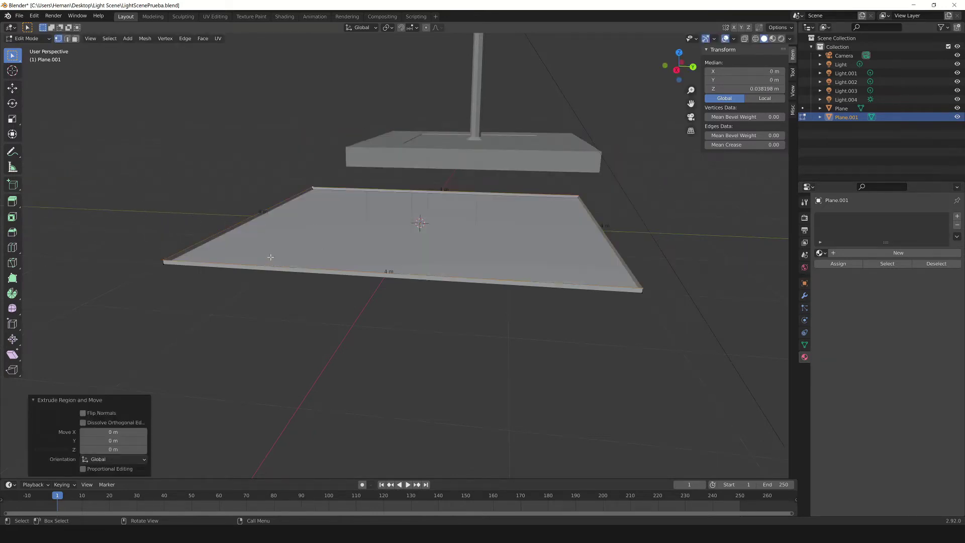
- Scale the extruded edge loop outward by 2 to form a flat 8 m wide border around the recess
{"action": "middle_click_drag", "start_coordinate": [326, 247], "coordinate": [304, 250]}
{"action": "scroll", "coordinate": [181, 250], "scroll_direction": "up", "scroll_amount": 3}
{"action": "scroll", "coordinate": [176, 253], "scroll_direction": "down", "scroll_amount": 3}
{"action": "middle_click_drag", "start_coordinate": [174, 255], "coordinate": [468, 259]}
{"action": "key", "text": "s"}
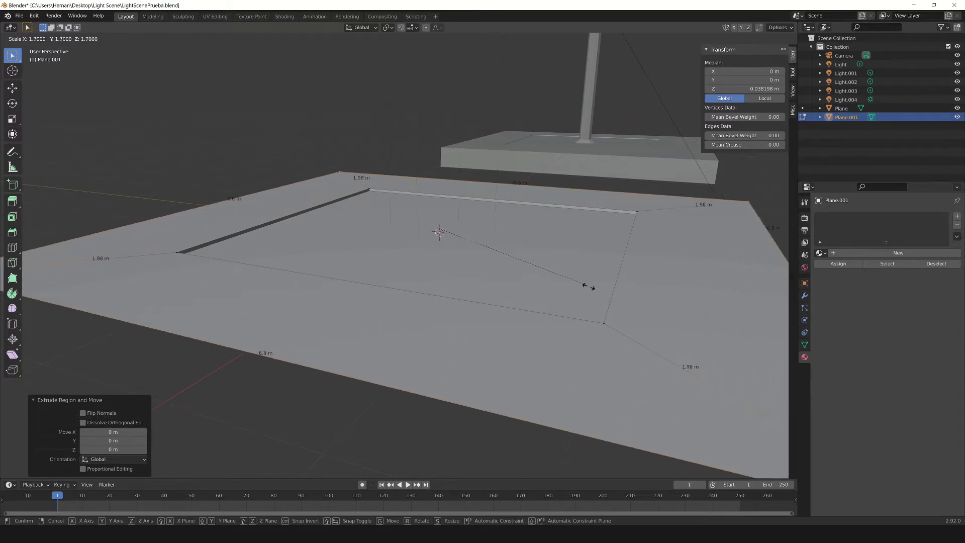
{"action": "left_click", "coordinate": [606, 308]}
{"action": "scroll", "coordinate": [279, 180], "scroll_direction": "down", "scroll_amount": 4}
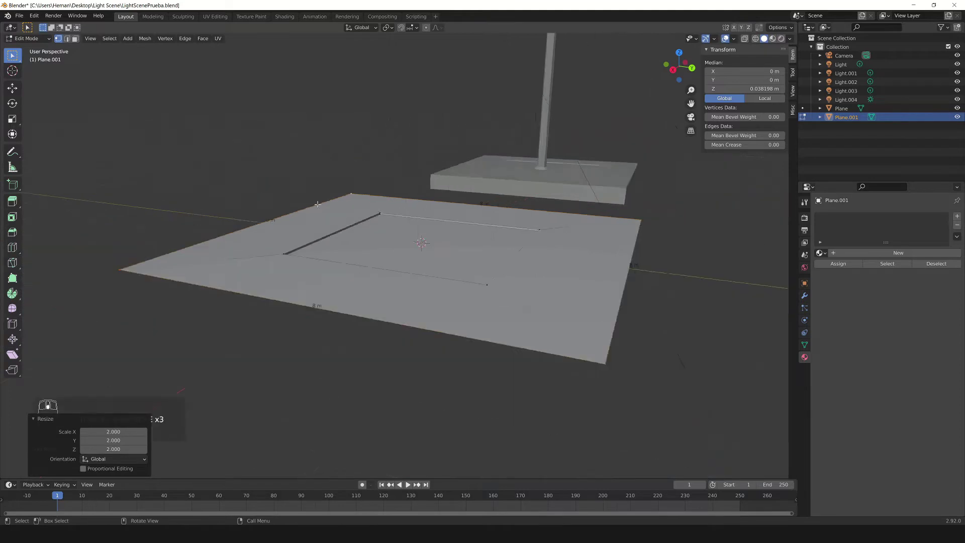
{"action": "middle_click_drag", "start_coordinate": [280, 179], "coordinate": [309, 171]}
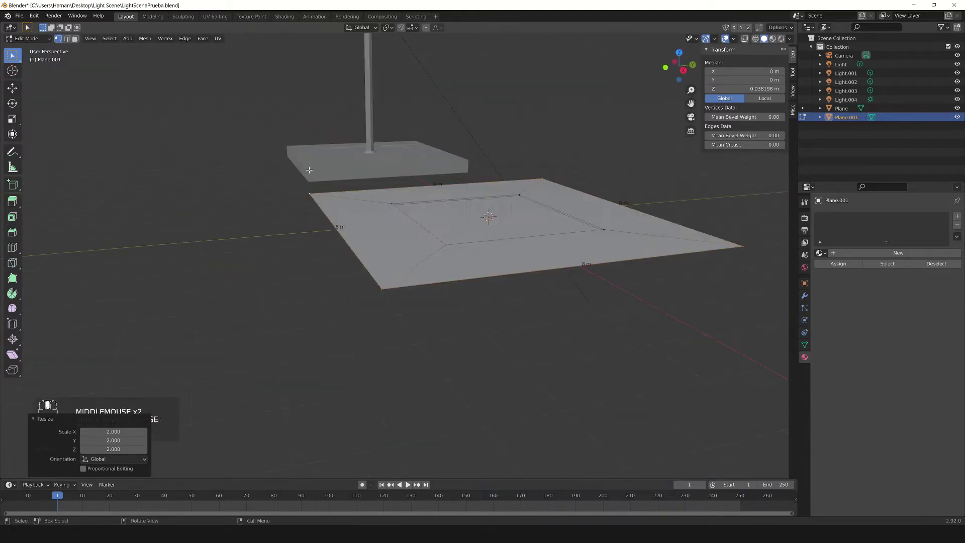
{"action": "middle_click_drag", "start_coordinate": [511, 234], "coordinate": [492, 223], "text": "shift"}
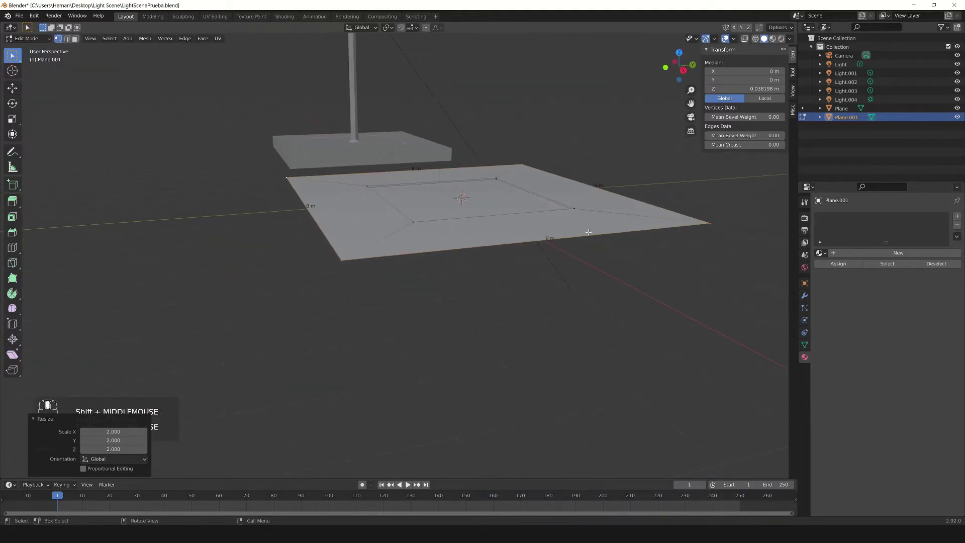
- Extrude the outer edge loop of the border down by 0.3 m along global Z to form the slab's sides
{"action": "key", "text": "e"}
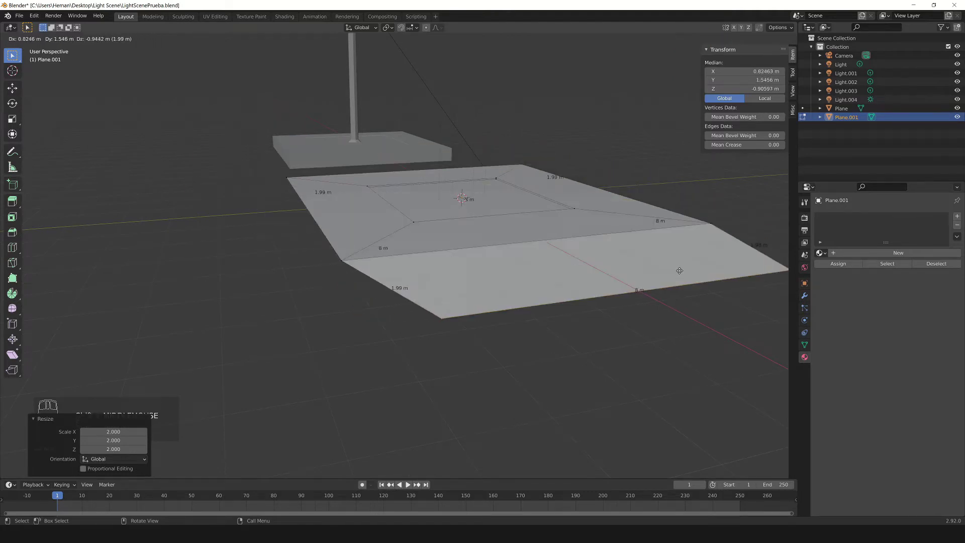
{"action": "type", "text": "z"}
{"action": "type", "text": "0.3"}
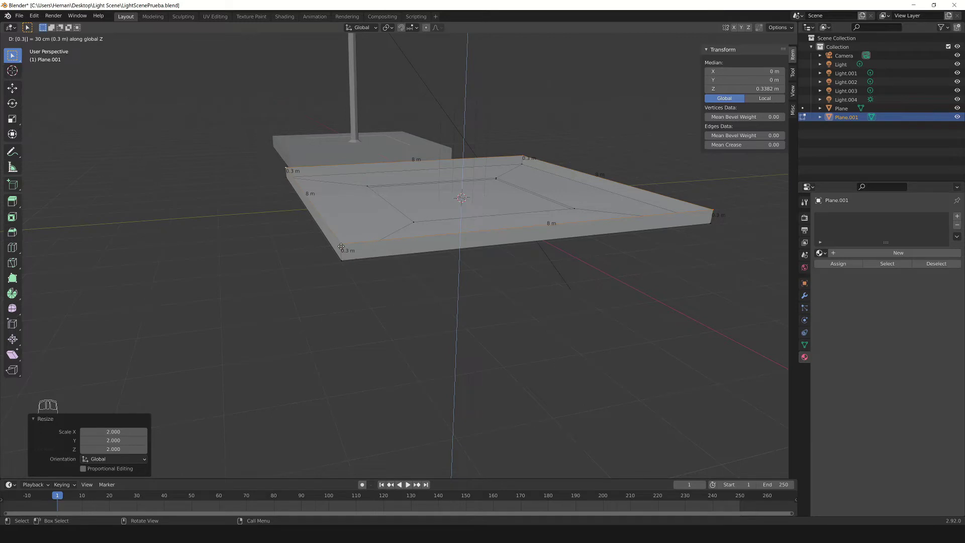
{"action": "key", "text": "minus"}
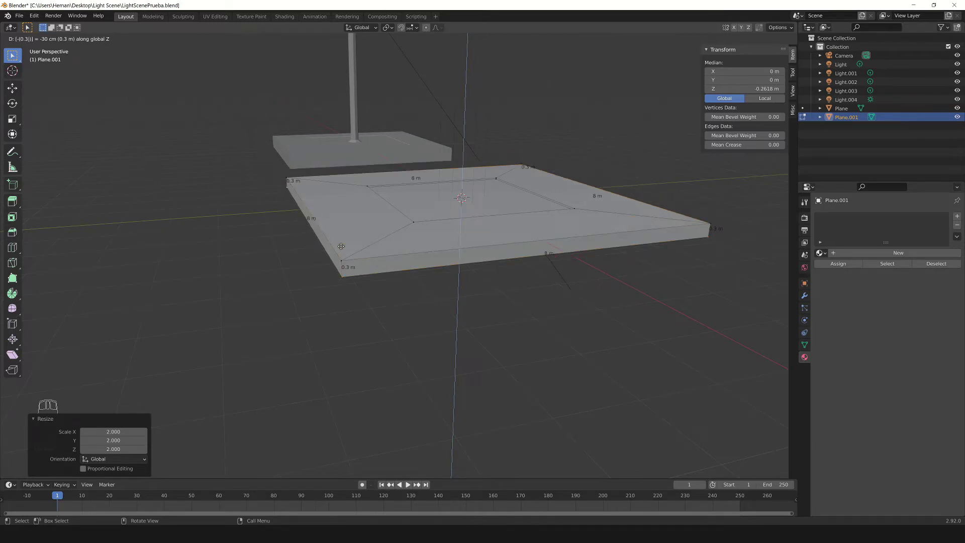
{"action": "key", "text": "Return"}
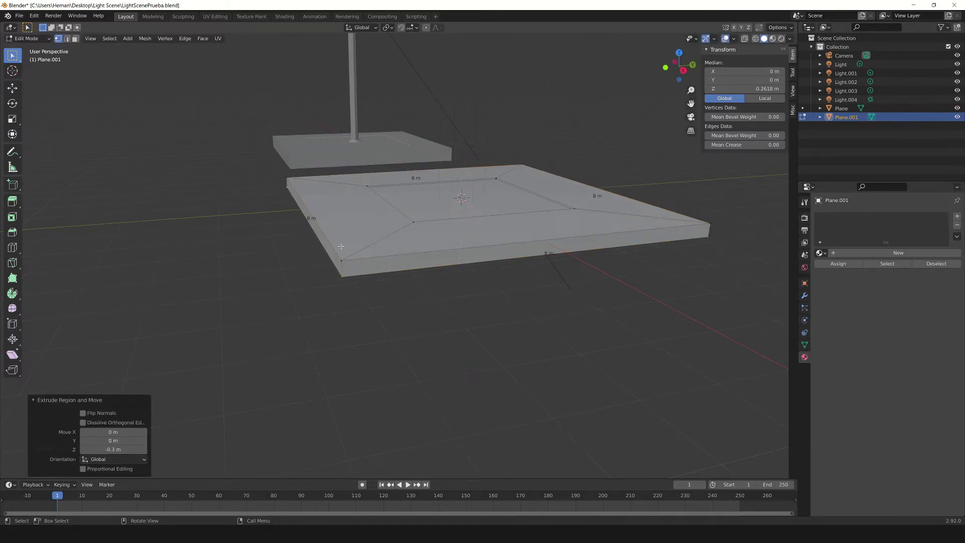
- Turn on backface culling in the viewport shading options to check which way the slab's faces point
{"action": "middle_click_drag", "start_coordinate": [438, 224], "coordinate": [406, 217]}
{"action": "scroll", "coordinate": [533, 243], "scroll_direction": "up", "scroll_amount": 1}
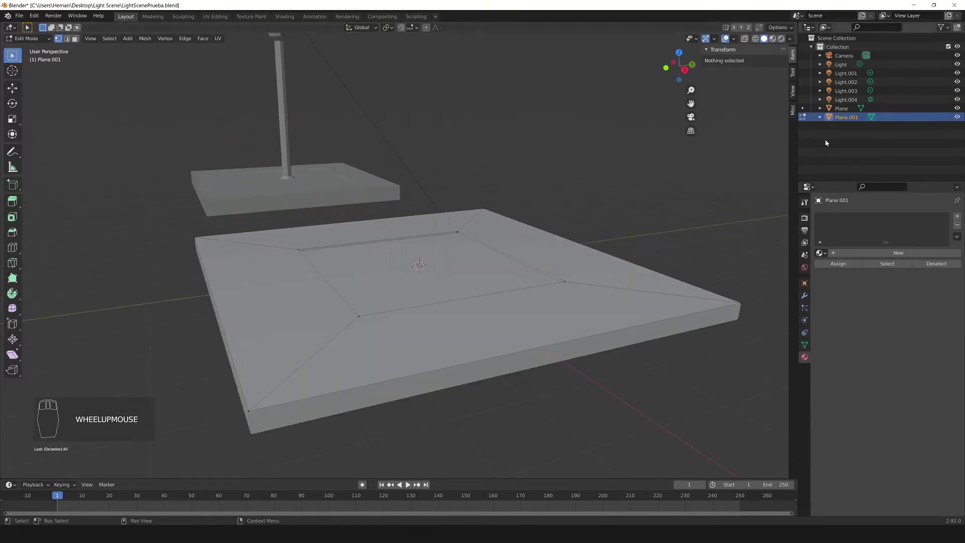
{"action": "left_click", "coordinate": [789, 39]}
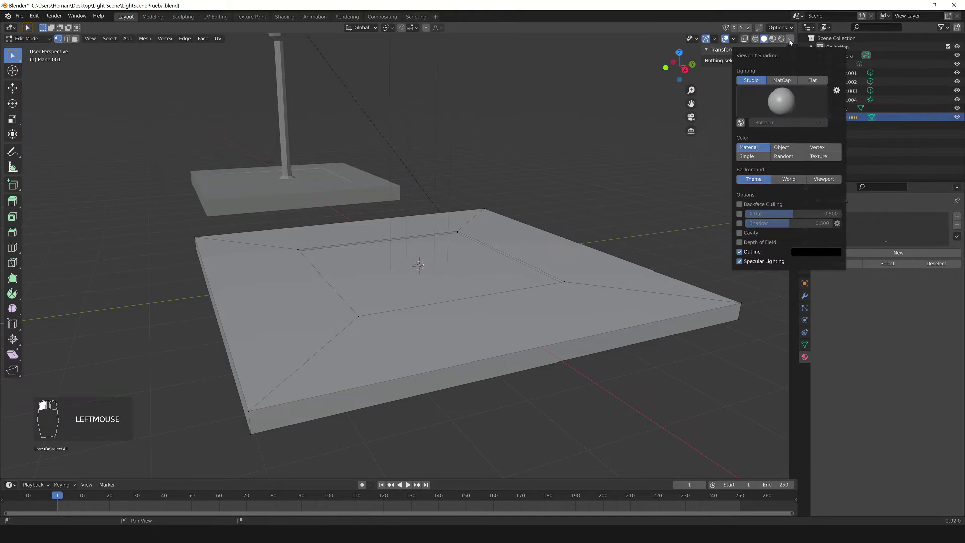
{"action": "left_click", "coordinate": [754, 205]}
{"action": "scroll", "coordinate": [468, 258], "scroll_direction": "down", "scroll_amount": 3}
{"action": "mouse_move", "coordinate": [468, 258]}
{"action": "middle_mouse_down"}
{"action": "mouse_move", "coordinate": [483, 275]}
{"action": "mouse_move", "coordinate": [493, 228]}
{"action": "mouse_move", "coordinate": [480, 260]}
{"action": "middle_mouse_up"}
{"action": "scroll", "coordinate": [493, 229], "scroll_direction": "up", "scroll_amount": 3}
{"action": "scroll", "coordinate": [492, 229], "scroll_direction": "down", "scroll_amount": 2}
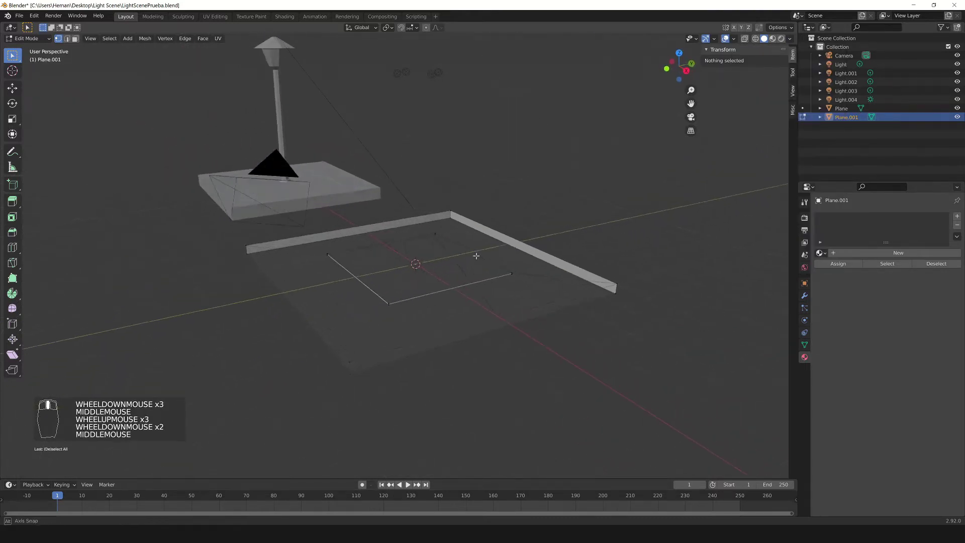
{"action": "scroll", "coordinate": [411, 295], "scroll_direction": "up", "scroll_amount": 2}
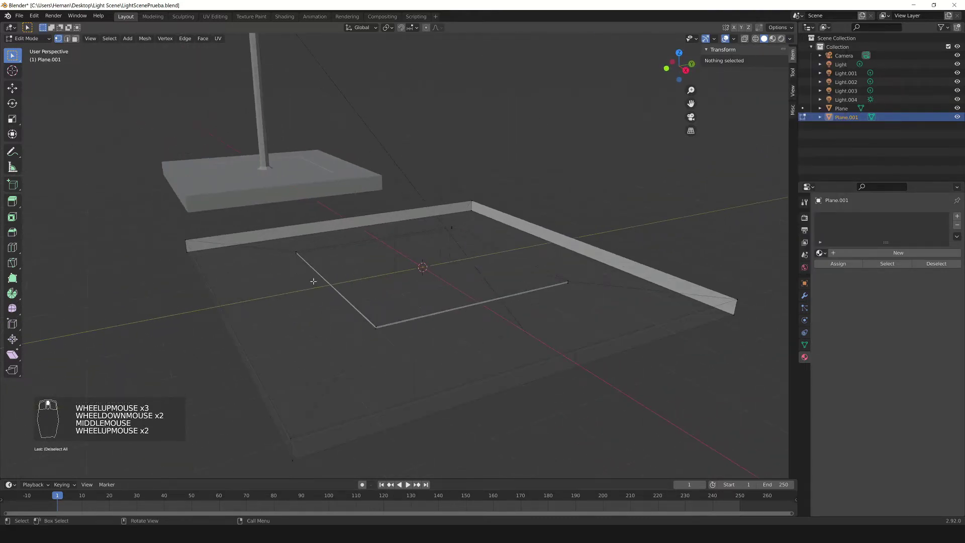
{"action": "middle_click_drag", "start_coordinate": [456, 296], "coordinate": [436, 356]}
- Display face normals at size 0.50 in the viewport overlays and inspect their direction around the slab
{"action": "left_click", "coordinate": [734, 39]}
{"action": "left_click", "coordinate": [734, 39]}
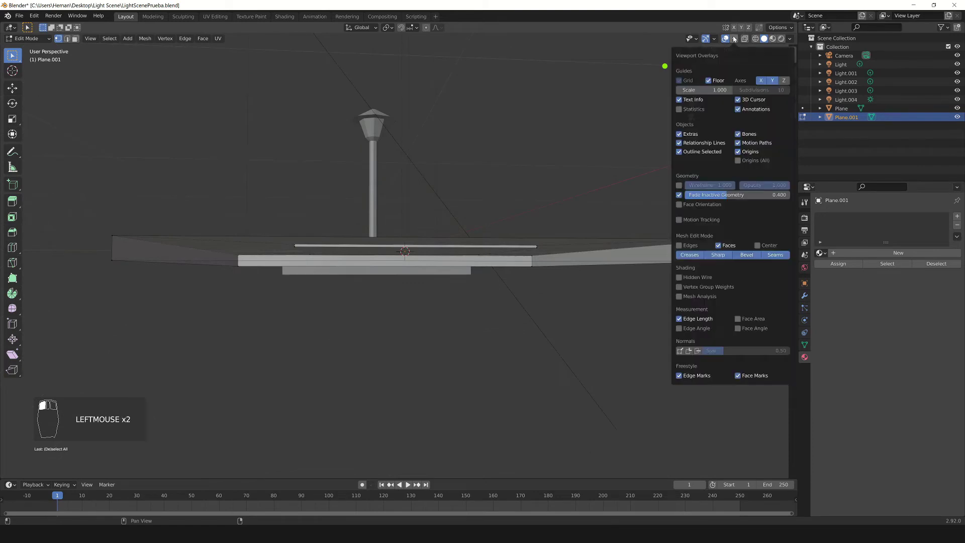
{"action": "left_click", "coordinate": [698, 353]}
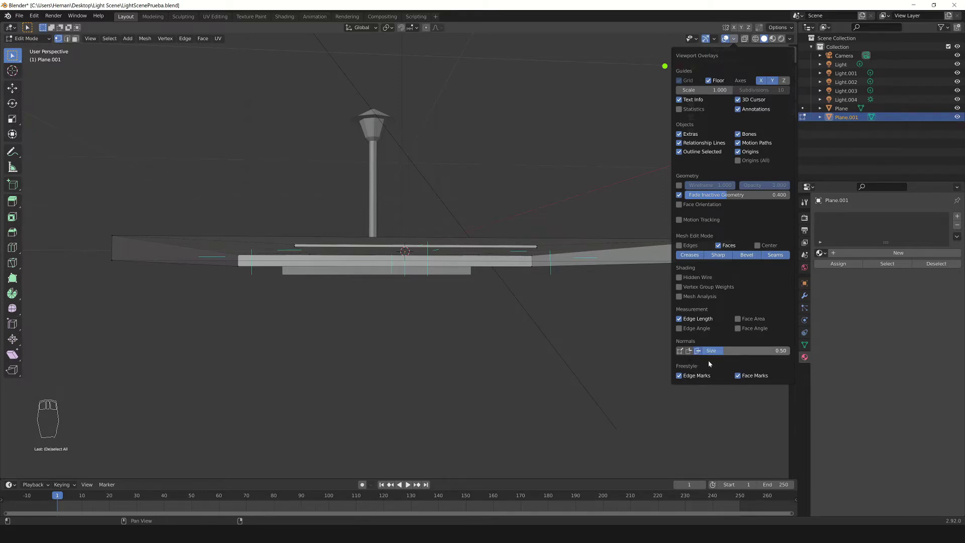
{"action": "scroll", "coordinate": [452, 302], "scroll_direction": "up", "scroll_amount": 2}
{"action": "middle_click_drag", "start_coordinate": [453, 301], "coordinate": [432, 318], "text": "shift"}
{"action": "scroll", "coordinate": [433, 318], "scroll_direction": "up", "scroll_amount": 1}
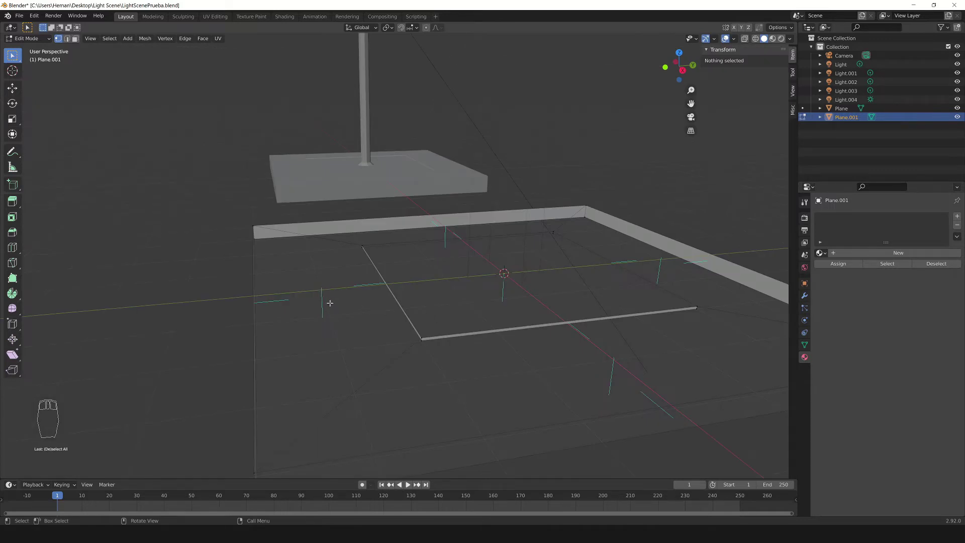
{"action": "scroll", "coordinate": [350, 309], "scroll_direction": "down", "scroll_amount": 1}
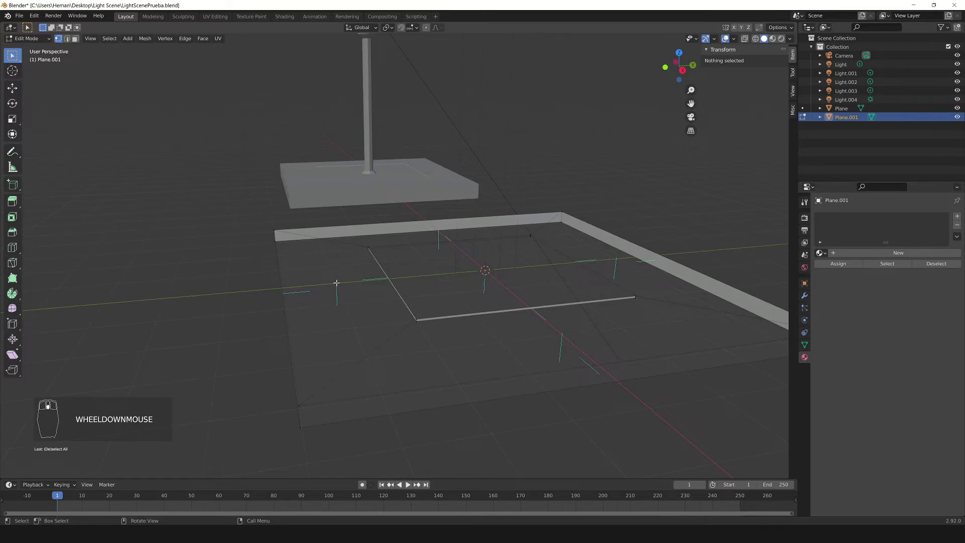
{"action": "middle_click_drag", "start_coordinate": [508, 311], "coordinate": [347, 308]}
{"action": "scroll", "coordinate": [586, 289], "scroll_direction": "down", "scroll_amount": 2}
{"action": "middle_click_drag", "start_coordinate": [585, 289], "coordinate": [498, 264]}
{"action": "scroll", "coordinate": [476, 319], "scroll_direction": "down", "scroll_amount": 1}
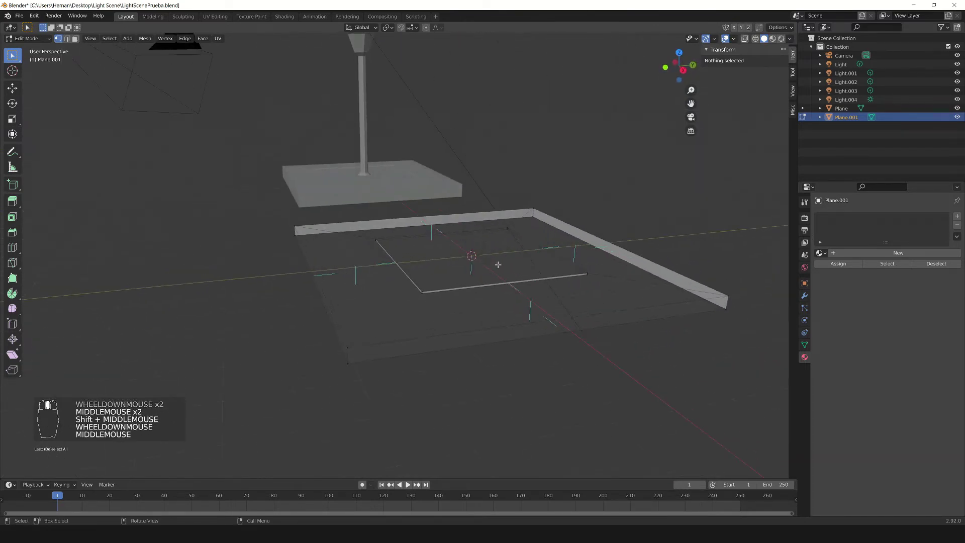
- Select the whole slab mesh and recalculate its normals to the outside
{"action": "key", "text": "a"}
{"action": "key", "text": "BackSpace"}
{"action": "key", "text": "BackSpace"}
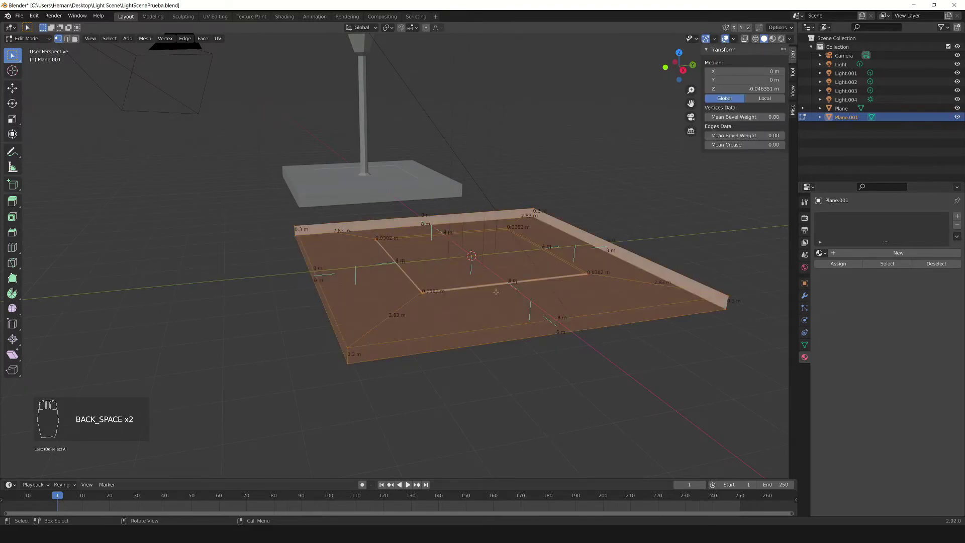
{"action": "key", "text": "F3"}
{"action": "type", "text": "cal"}
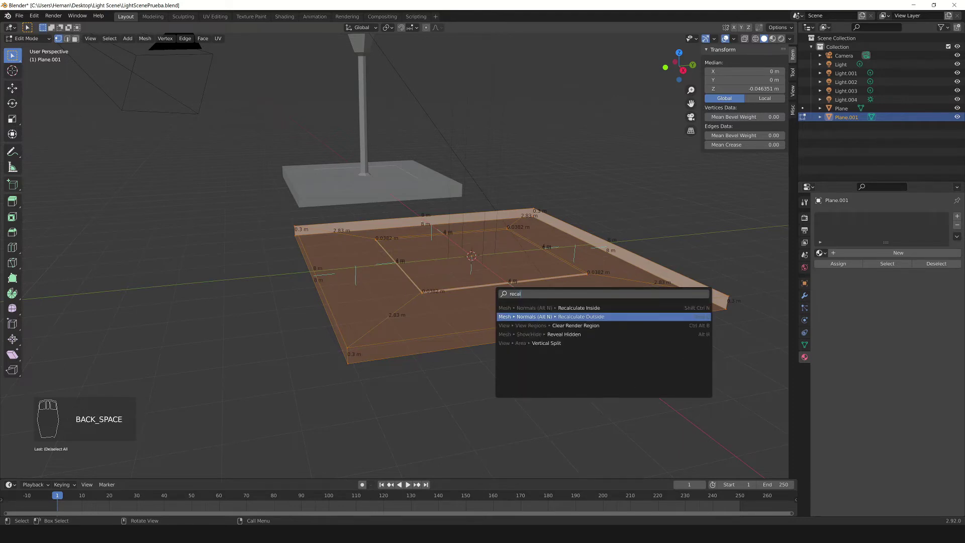
{"action": "left_click", "coordinate": [605, 317]}
{"action": "mouse_move", "coordinate": [408, 291]}
{"action": "middle_mouse_down"}
{"action": "mouse_move", "coordinate": [431, 288]}
{"action": "mouse_move", "coordinate": [431, 297]}
{"action": "mouse_move", "coordinate": [395, 289]}
{"action": "mouse_move", "coordinate": [477, 297]}
{"action": "mouse_move", "coordinate": [453, 276]}
{"action": "middle_mouse_up"}
{"action": "scroll", "coordinate": [387, 309], "scroll_direction": "up", "scroll_amount": 2}
{"action": "scroll", "coordinate": [477, 297], "scroll_direction": "down", "scroll_amount": 1}
{"action": "scroll", "coordinate": [452, 276], "scroll_direction": "up", "scroll_amount": 1}
{"action": "middle_click_drag", "start_coordinate": [452, 276], "coordinate": [420, 263], "text": "shift"}
{"action": "scroll", "coordinate": [420, 263], "scroll_direction": "down", "scroll_amount": 2}
- Hide the edge length measurements and the face normals in the viewport overlays
{"action": "left_click", "coordinate": [733, 38]}
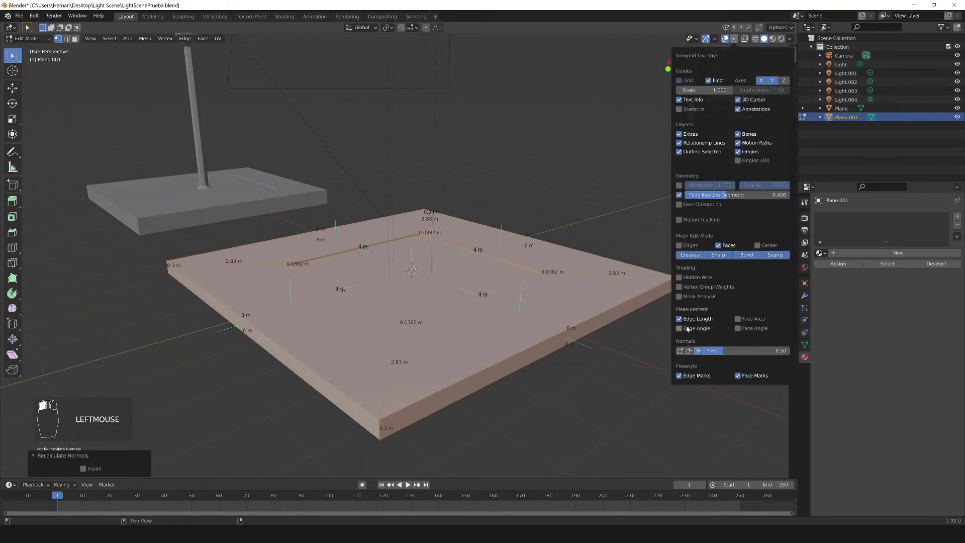
{"action": "left_click", "coordinate": [695, 319]}
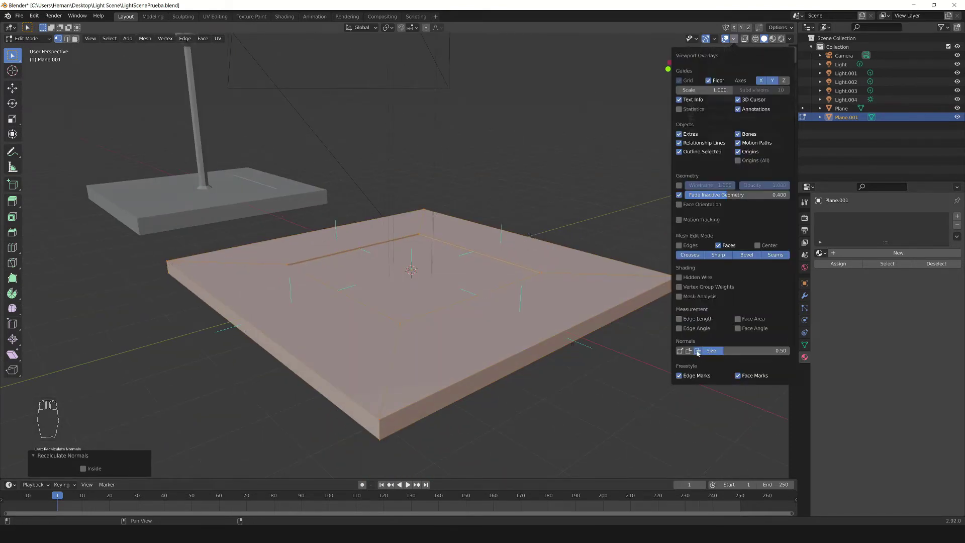
{"action": "left_click", "coordinate": [697, 351]}
- Examine the corrected slab from several angles alongside the reference lamp post
{"action": "middle_click_drag", "start_coordinate": [398, 254], "coordinate": [478, 265]}
{"action": "middle_click_drag", "start_coordinate": [477, 266], "coordinate": [498, 284], "text": "shift"}
{"action": "middle_click_drag", "start_coordinate": [583, 292], "coordinate": [534, 291]}
{"action": "middle_click_drag", "start_coordinate": [375, 218], "coordinate": [424, 228], "text": "shift"}
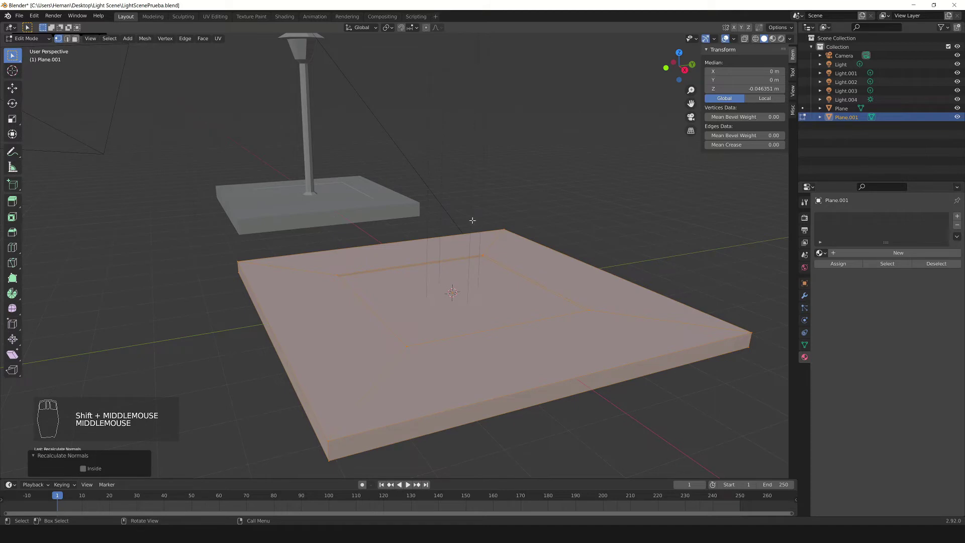
{"action": "middle_click_drag", "start_coordinate": [319, 118], "coordinate": [257, 171]}
{"action": "scroll", "coordinate": [257, 170], "scroll_direction": "down", "scroll_amount": 2}
{"action": "middle_click_drag", "start_coordinate": [338, 155], "coordinate": [323, 148]}
{"action": "scroll", "coordinate": [323, 148], "scroll_direction": "up", "scroll_amount": 3}
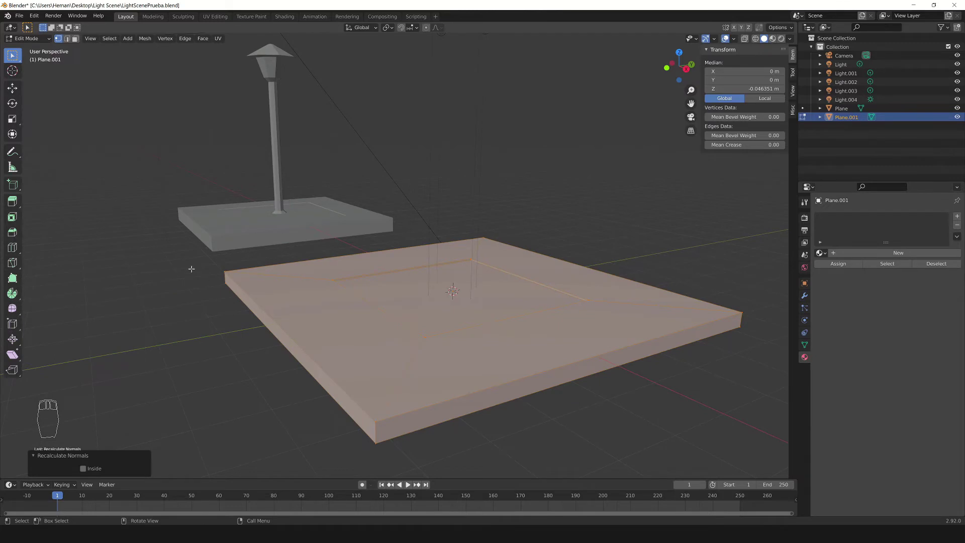
{"action": "scroll", "coordinate": [434, 234], "scroll_direction": "down", "scroll_amount": 2}
{"action": "scroll", "coordinate": [453, 264], "scroll_direction": "up", "scroll_amount": 2}
- Return to Object Mode and add a cylinder mesh with 8 vertices, 1 m radius and 2 m depth
{"action": "key", "text": "Tab"}
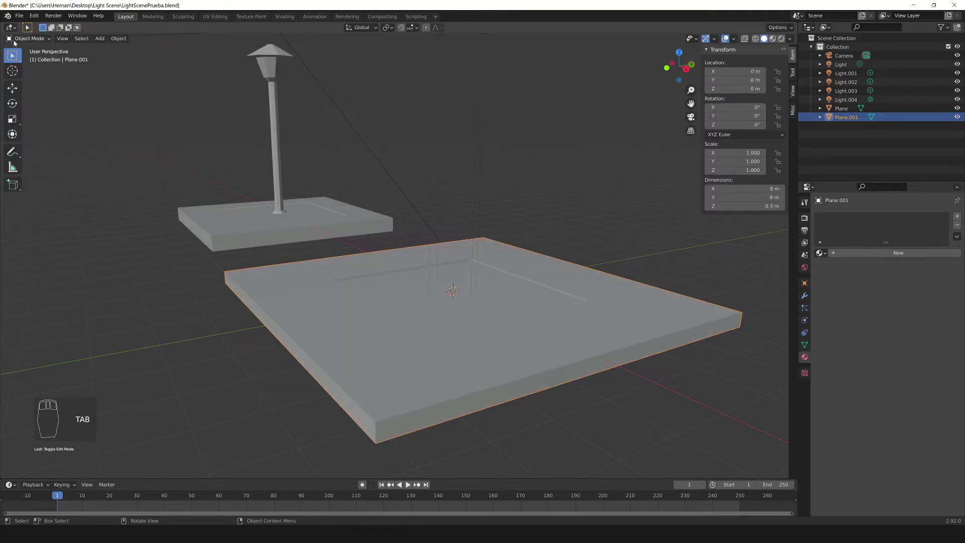
{"action": "key", "text": "shift+a"}
{"action": "mouse_move", "coordinate": [513, 195]}
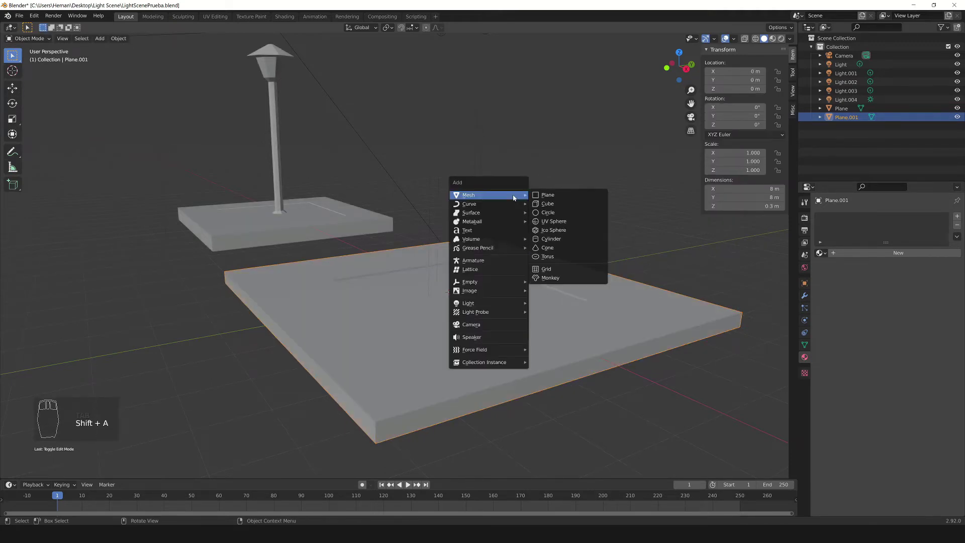
{"action": "left_click", "coordinate": [551, 239]}
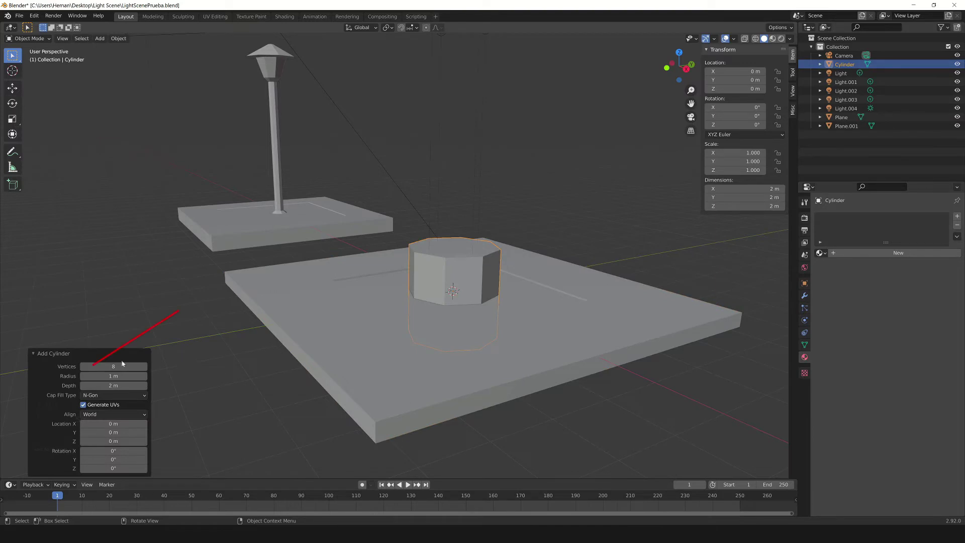
{"action": "left_click", "coordinate": [113, 366]}
- Scale the cylinder down to about 0.223 and raise it along Z to about 0.164 m so it stands on the slab
{"action": "middle_click_drag", "start_coordinate": [529, 405], "coordinate": [437, 273]}
{"action": "key", "text": "s"}
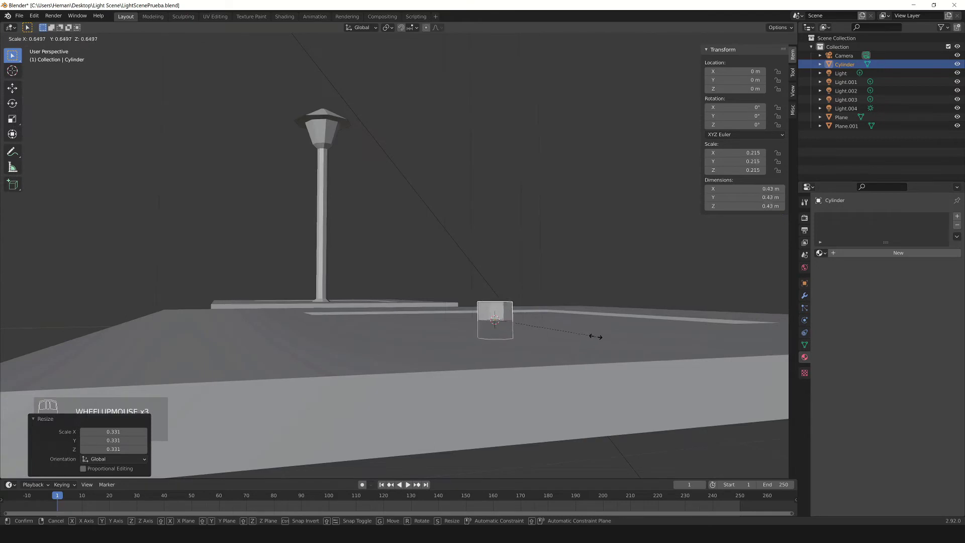
{"action": "left_click", "coordinate": [598, 337]}
{"action": "key", "text": "g"}
{"action": "middle_click", "coordinate": [495, 302]}
{"action": "left_click", "coordinate": [495, 291]}
{"action": "middle_click_drag", "start_coordinate": [470, 271], "coordinate": [555, 306]}
{"action": "scroll", "coordinate": [555, 306], "scroll_direction": "down", "scroll_amount": 3}
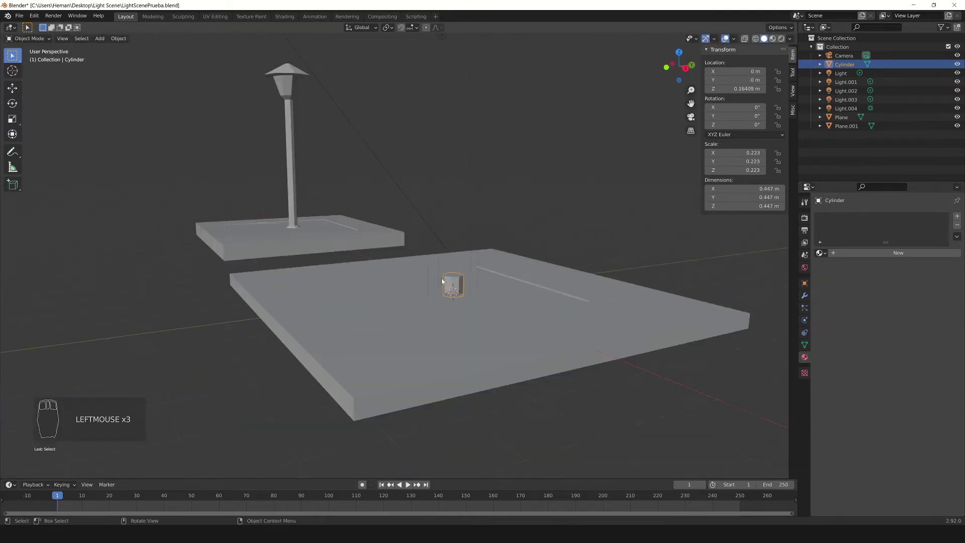
- Join the base slab and the small cylinder into one object and enter Edit Mode on it
{"action": "left_click", "coordinate": [462, 287]}
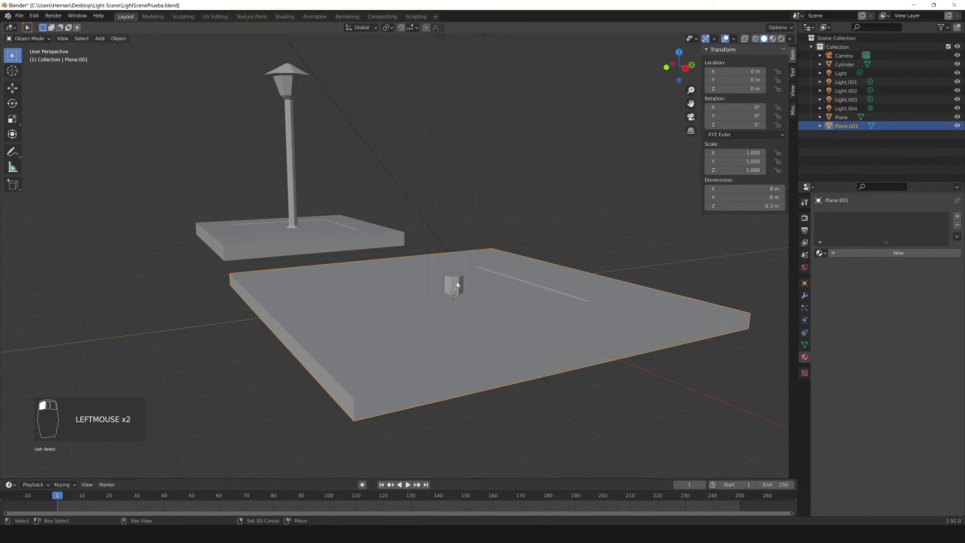
{"action": "left_click", "coordinate": [458, 285], "text": "shift"}
{"action": "key", "text": "ctrl+j"}
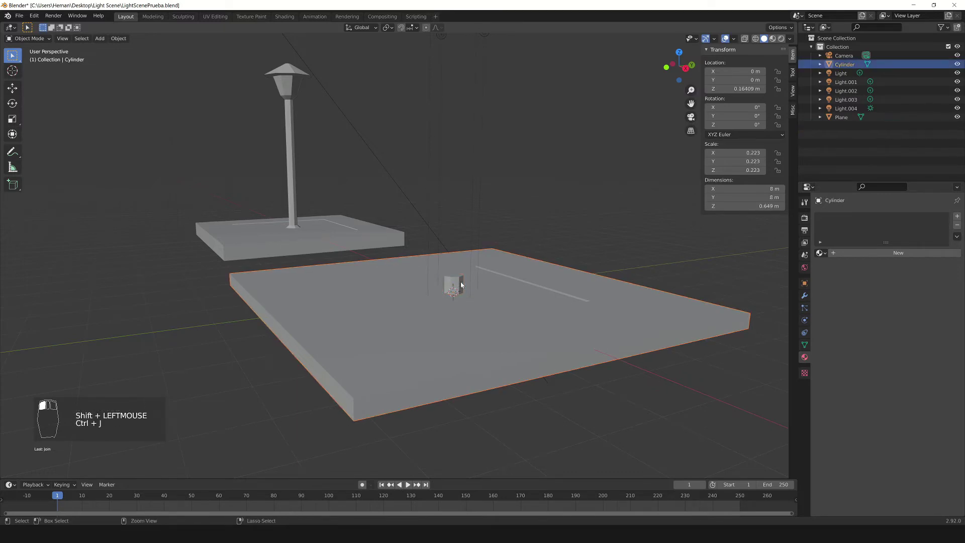
{"action": "middle_click_drag", "start_coordinate": [417, 259], "coordinate": [318, 276]}
{"action": "scroll", "coordinate": [573, 300], "scroll_direction": "down", "scroll_amount": 2}
{"action": "key", "text": "Tab"}
{"action": "middle_click_drag", "start_coordinate": [555, 286], "coordinate": [488, 307]}
{"action": "scroll", "coordinate": [503, 294], "scroll_direction": "up", "scroll_amount": 3}
{"action": "scroll", "coordinate": [487, 306], "scroll_direction": "down", "scroll_amount": 1}
{"action": "middle_click_drag", "start_coordinate": [487, 307], "coordinate": [476, 316]}
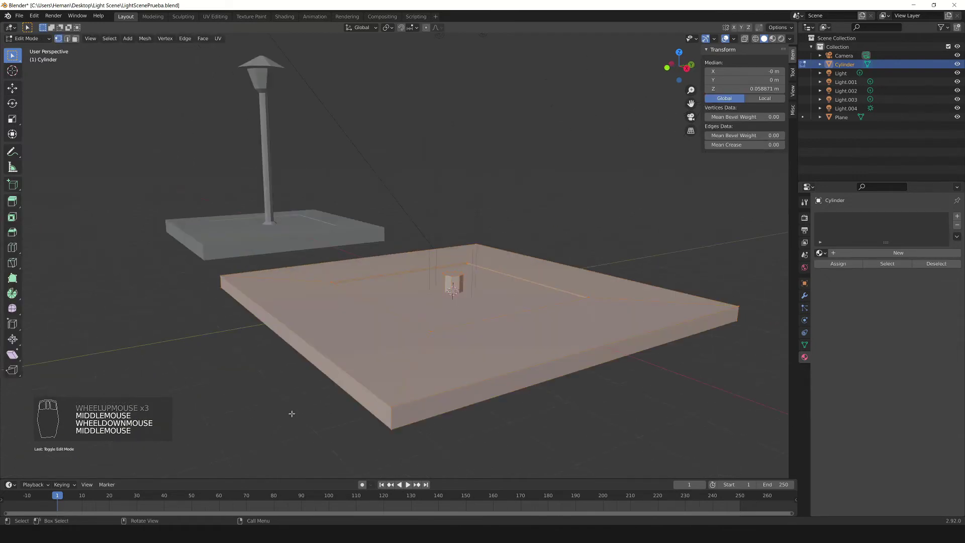
- Try adding another 8-vertex cylinder directly inside the joined mesh in Edit Mode
{"action": "key", "text": "shift+a"}
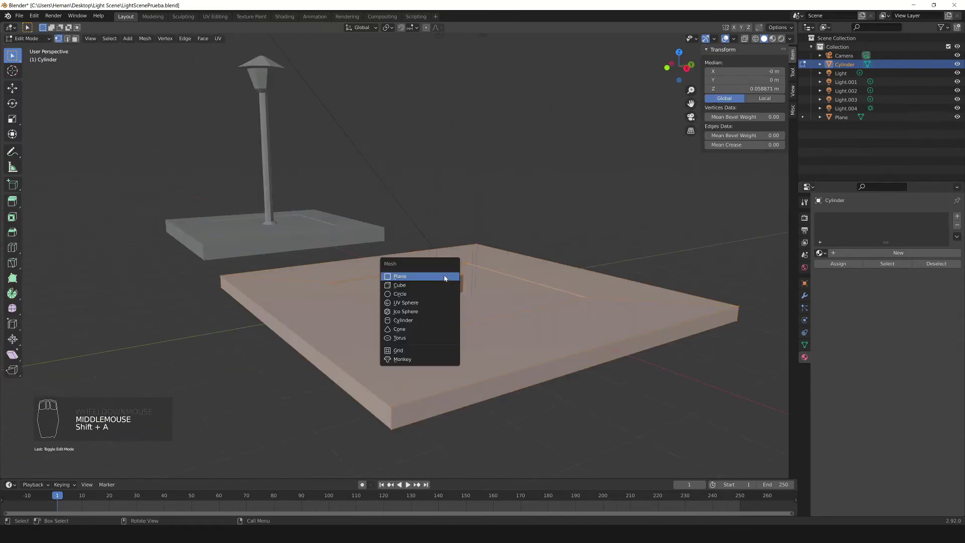
{"action": "left_click", "coordinate": [413, 321]}
{"action": "scroll", "coordinate": [551, 282], "scroll_direction": "down", "scroll_amount": 1}
{"action": "scroll", "coordinate": [551, 282], "scroll_direction": "up", "scroll_amount": 2}
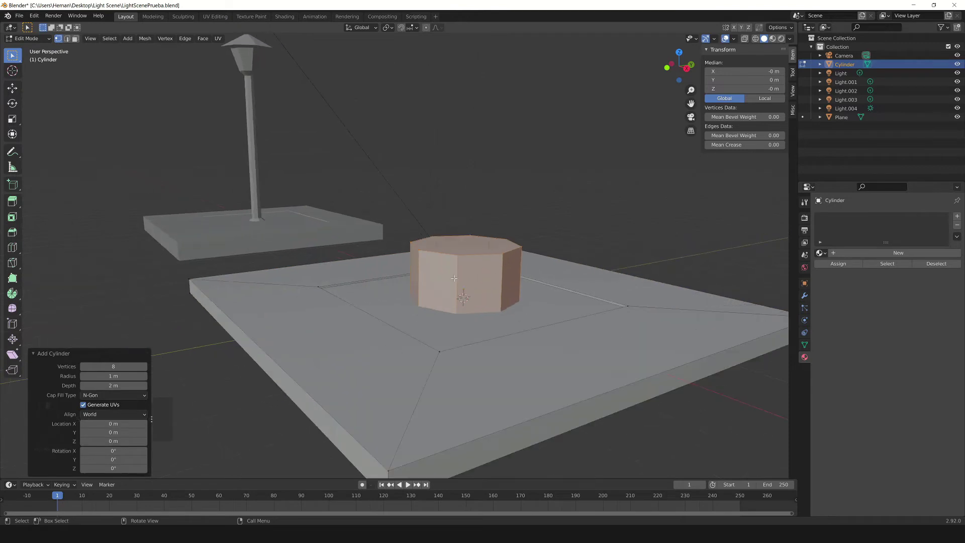
{"action": "key", "text": "ctrl+z"}
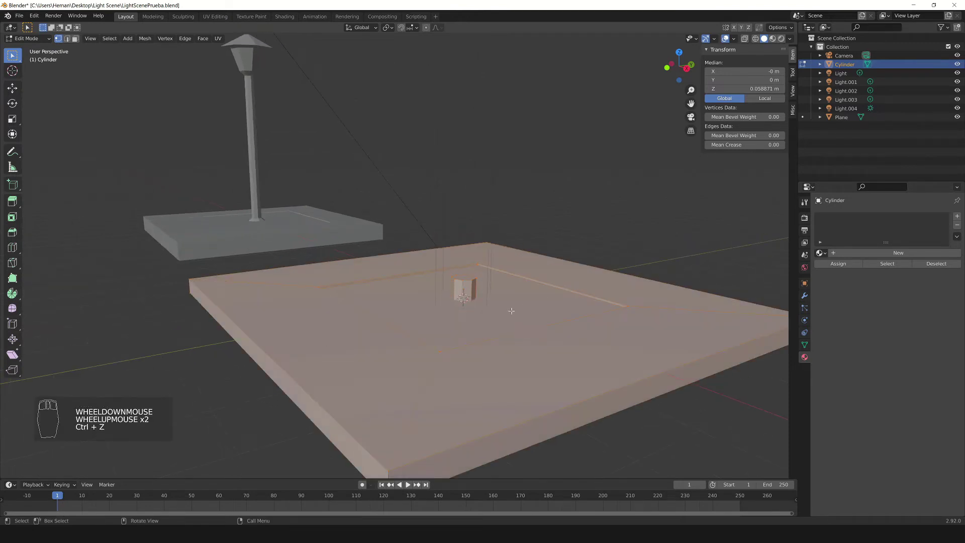
- Select all geometry linked to the small cylinder and separate the selection into its own object
{"action": "middle_click_drag", "start_coordinate": [502, 235], "coordinate": [482, 236]}
{"action": "left_click", "coordinate": [475, 297]}
{"action": "scroll", "coordinate": [461, 283], "scroll_direction": "up", "scroll_amount": 1}
{"action": "scroll", "coordinate": [462, 284], "scroll_direction": "down", "scroll_amount": 1}
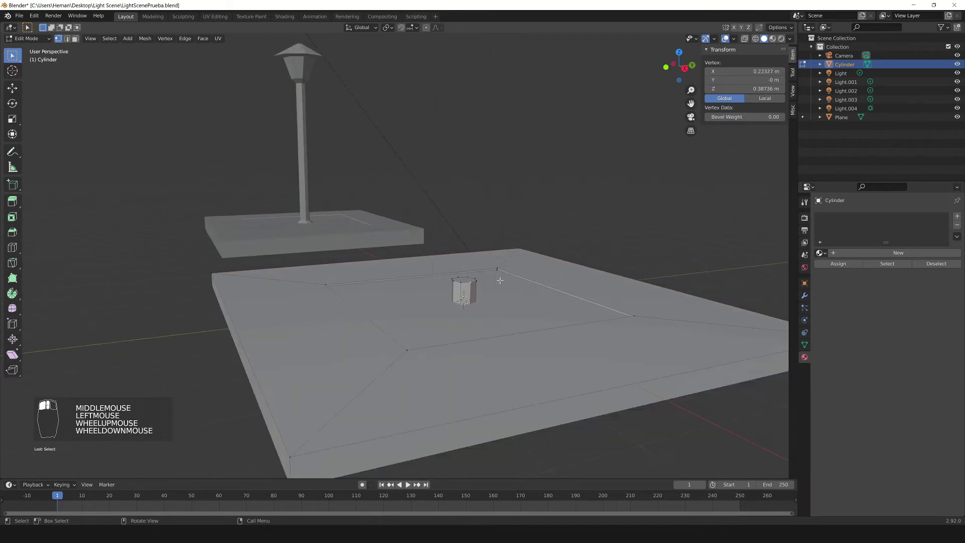
{"action": "scroll", "coordinate": [474, 295], "scroll_direction": "up", "scroll_amount": 1}
{"action": "left_click", "coordinate": [473, 289]}
{"action": "left_click_drag", "start_coordinate": [472, 286], "coordinate": [480, 296]}
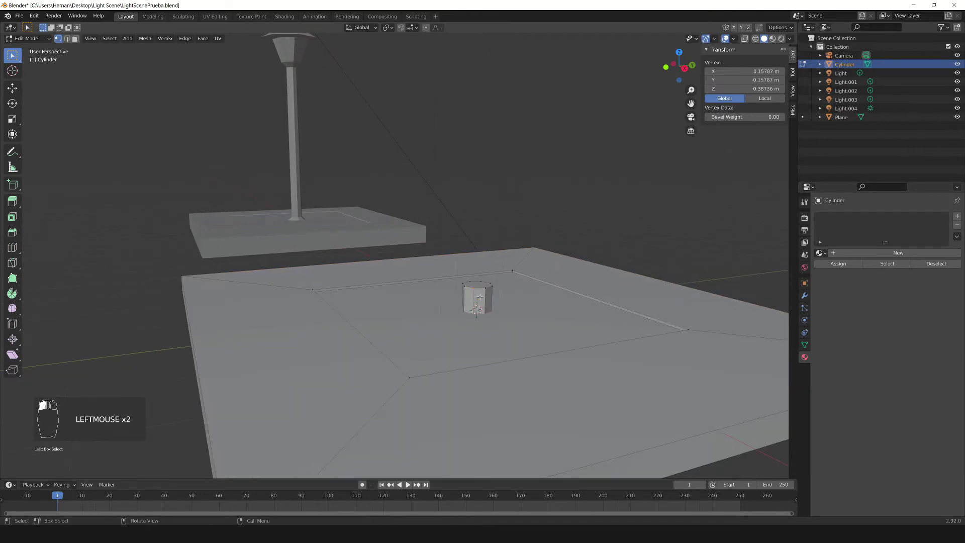
{"action": "key", "text": "ctrl+l"}
{"action": "middle_click_drag", "start_coordinate": [500, 334], "coordinate": [558, 380]}
{"action": "key", "text": "p"}
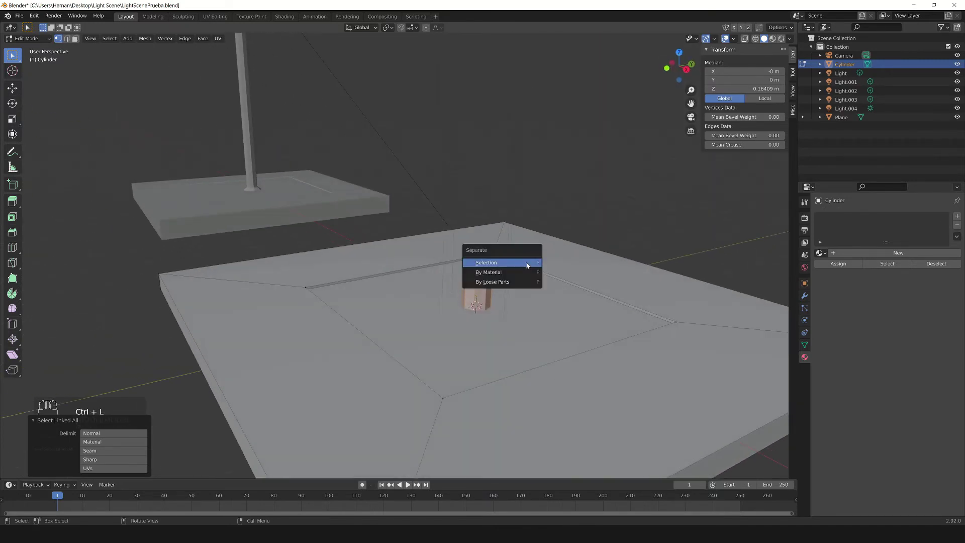
{"action": "left_click", "coordinate": [494, 269]}
- Return to Object Mode and select only the separated small cylinder at the slab's center
{"action": "key", "text": "Tab"}
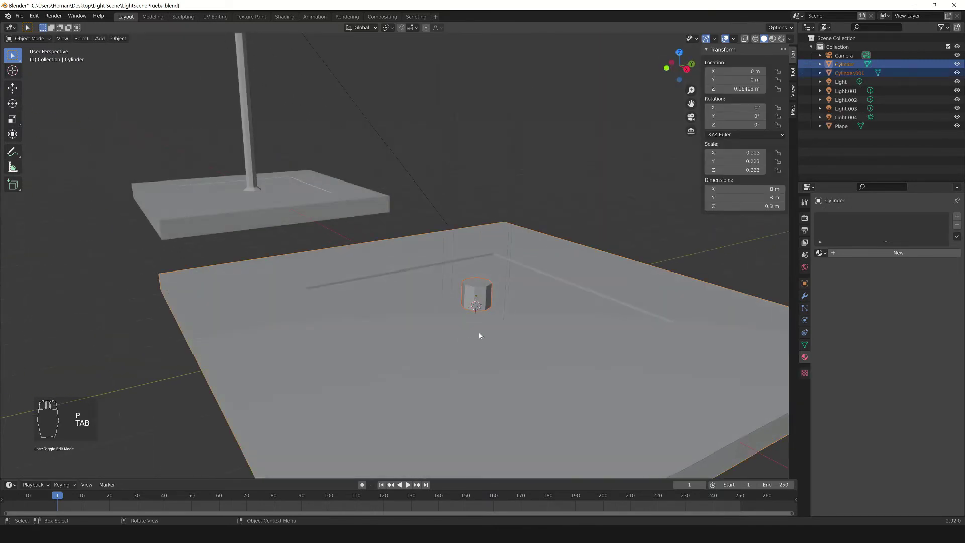
{"action": "middle_click_drag", "start_coordinate": [465, 338], "coordinate": [384, 329]}
{"action": "left_click", "coordinate": [475, 304]}
{"action": "left_click", "coordinate": [475, 304]}
{"action": "left_click", "coordinate": [475, 304]}
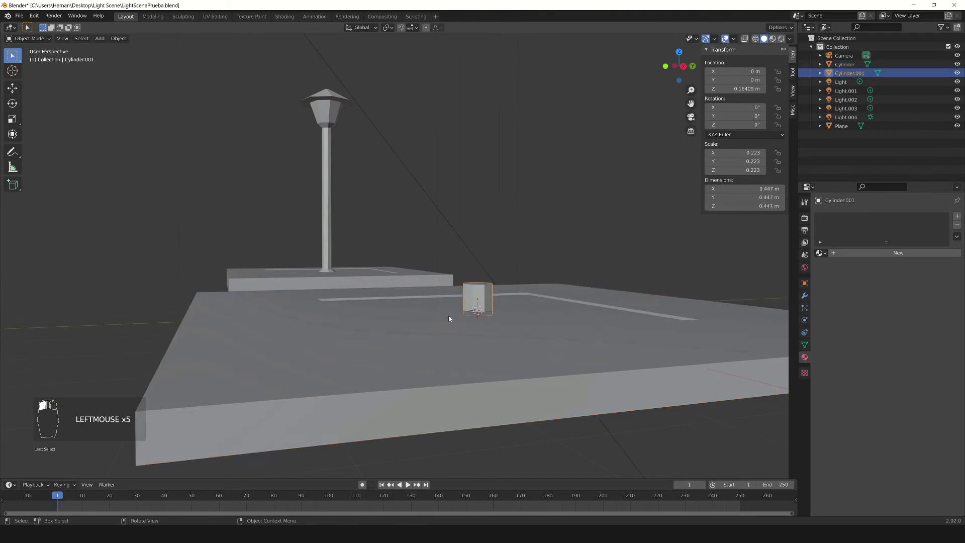
- Undo the separation of the small cylinder, going back to the joined mesh in Edit Mode
{"action": "key", "text": "ctrl+z"}
{"action": "key", "text": "ctrl+z"}
{"action": "key", "text": "ctrl+z"}
{"action": "key", "text": "ctrl+z"}
{"action": "key", "text": "ctrl+z"}
{"action": "key", "text": "ctrl+z"}
{"action": "key", "text": "ctrl+z"}
{"action": "key", "text": "ctrl+z"}
{"action": "key", "text": "ctrl+z"}
{"action": "key", "text": "ctrl+z"}
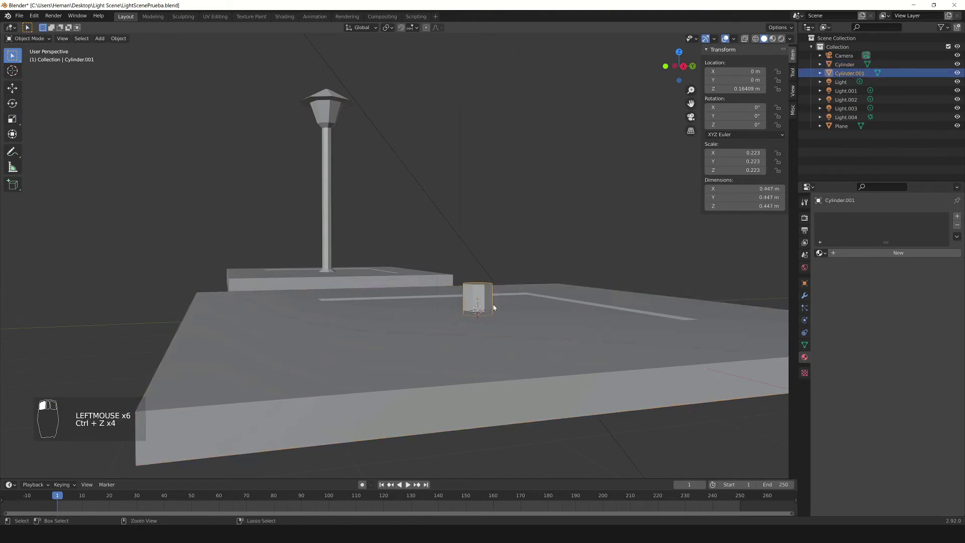
{"action": "key", "text": "ctrl+z"}
- Delete the bottom face of the small eight-sided cylinder on the underside of the joined mesh
{"action": "middle_click_drag", "start_coordinate": [490, 312], "coordinate": [568, 339]}
{"action": "left_click", "coordinate": [523, 367]}
{"action": "scroll", "coordinate": [523, 367], "scroll_direction": "down", "scroll_amount": 2}
{"action": "scroll", "coordinate": [530, 323], "scroll_direction": "up", "scroll_amount": 4}
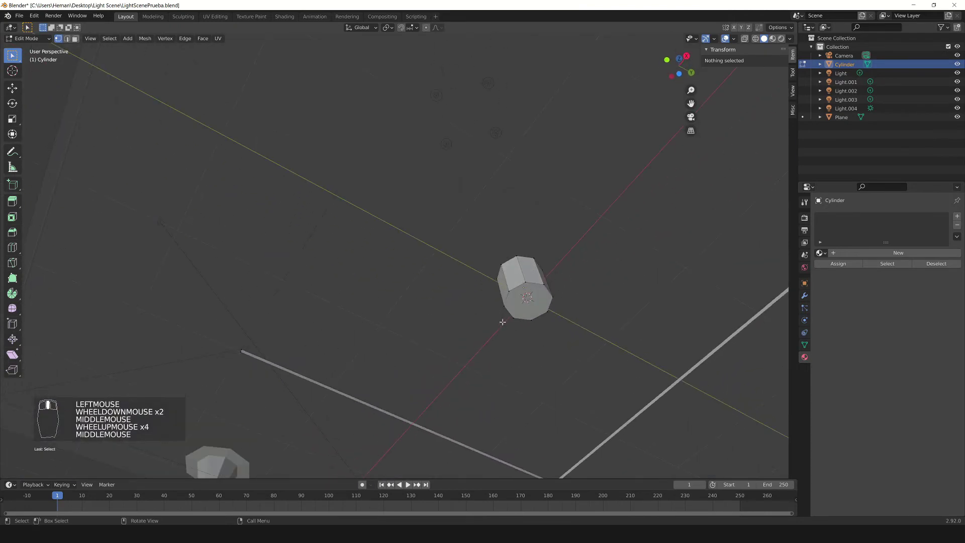
{"action": "key", "text": "3"}
{"action": "left_click", "coordinate": [527, 308]}
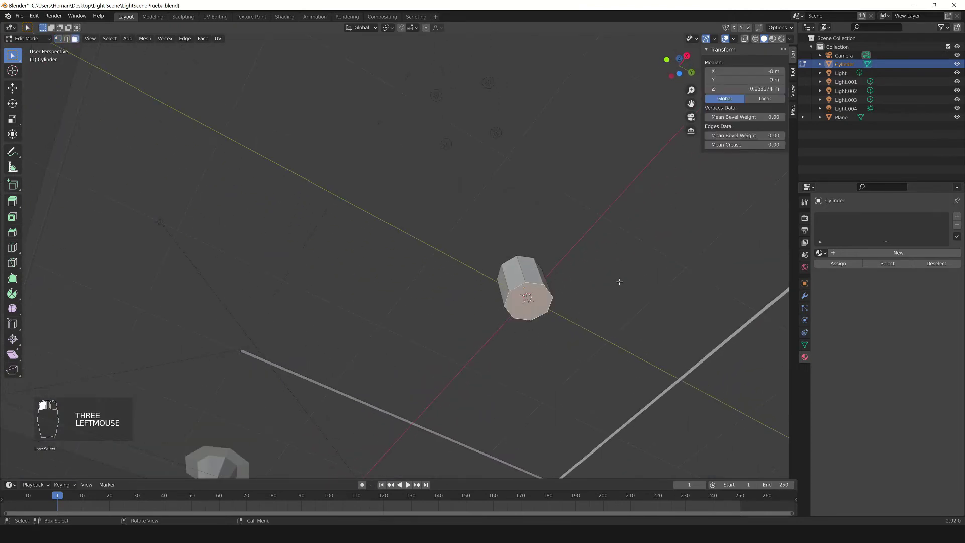
{"action": "key", "text": "x"}
{"action": "left_click", "coordinate": [600, 283]}
- Select the small cylinder's top edge loop and scale it inward to about 0.627 to taper the foot
{"action": "middle_click_drag", "start_coordinate": [545, 204], "coordinate": [538, 318]}
{"action": "key", "text": "1"}
{"action": "left_click", "coordinate": [506, 302], "text": "alt"}
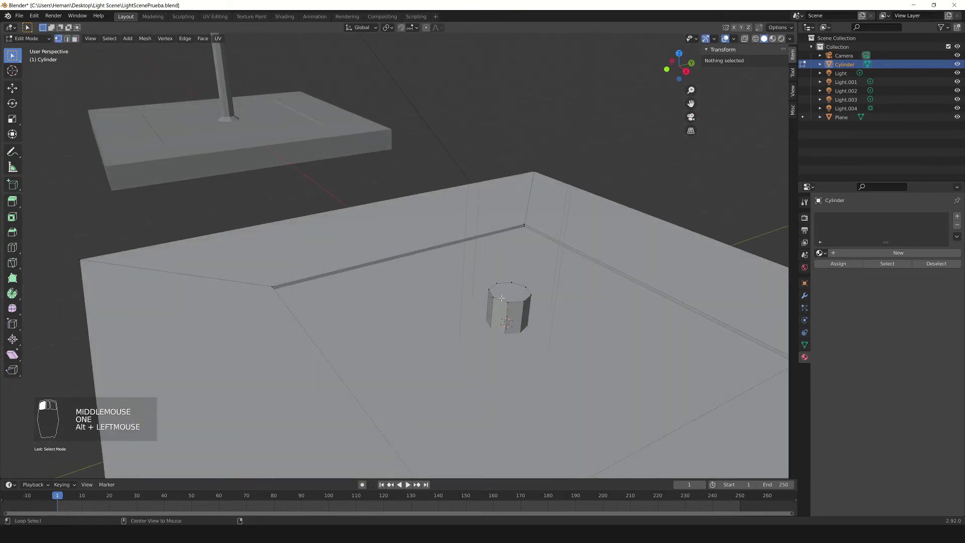
{"action": "middle_click_drag", "start_coordinate": [557, 289], "coordinate": [495, 265], "text": "shift"}
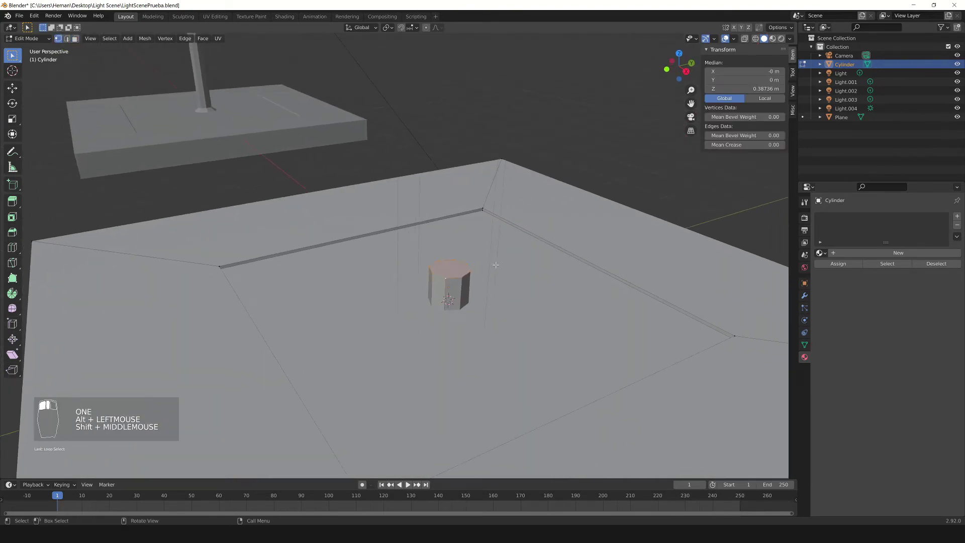
{"action": "key", "text": "KP_1"}
{"action": "scroll", "coordinate": [496, 265], "scroll_direction": "up", "scroll_amount": 4}
{"action": "key", "text": "s"}
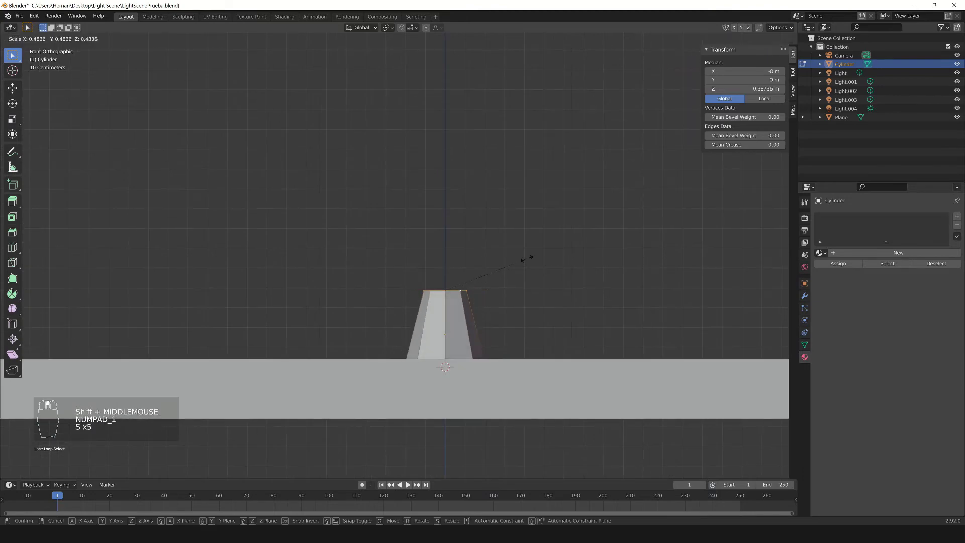
{"action": "left_click", "coordinate": [555, 270]}
- Lower the tapered foot's top loop by about 0.2 m along Z
{"action": "key", "text": "g"}
{"action": "key", "text": "z"}
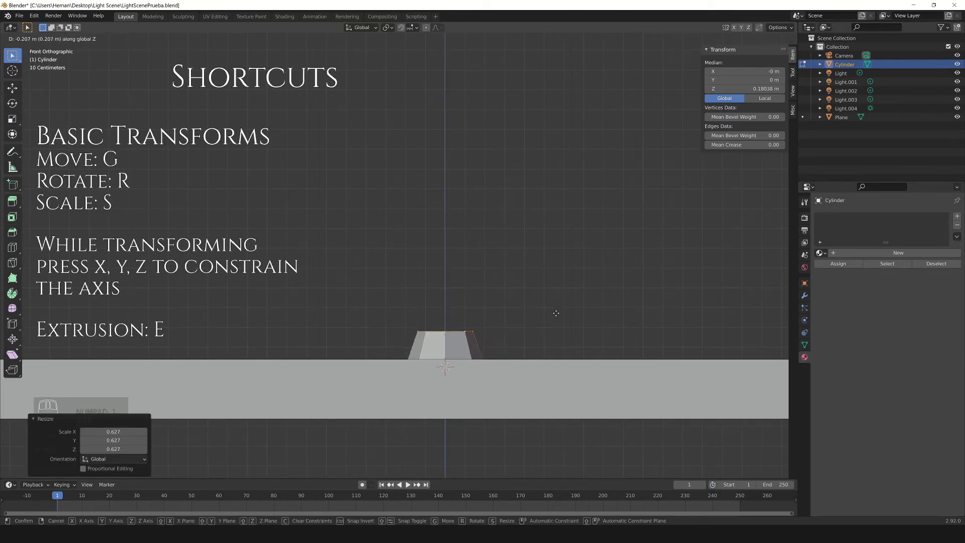
{"action": "left_click", "coordinate": [556, 313]}
{"action": "scroll", "coordinate": [557, 313], "scroll_direction": "down", "scroll_amount": 4}
{"action": "key", "text": "g"}
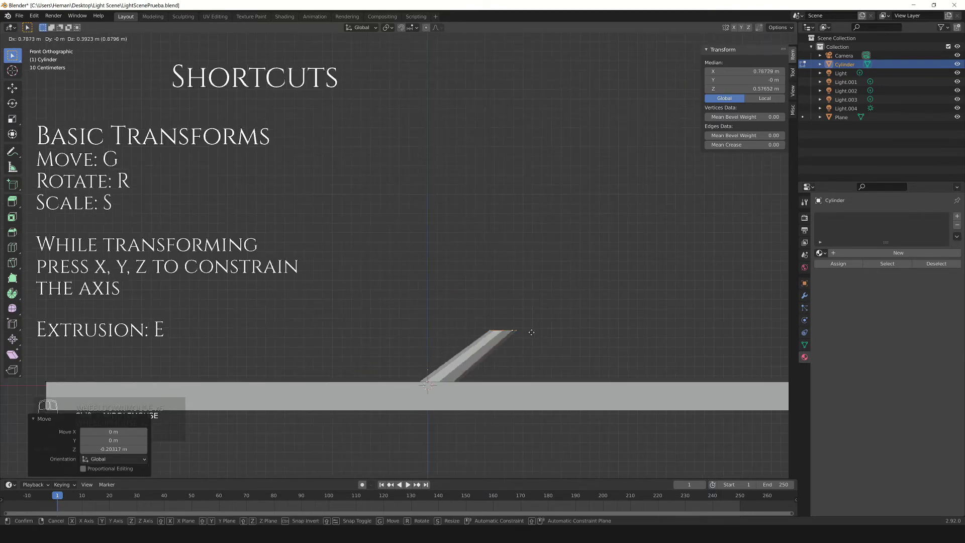
{"action": "key", "text": "z"}
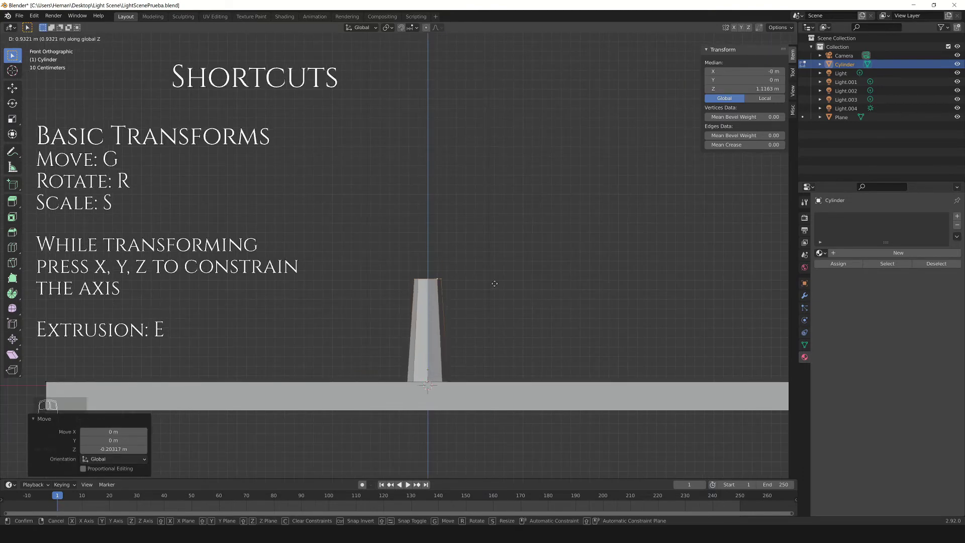
{"action": "right_click", "coordinate": [489, 272]}
- Extrude the foot's top loop straight up to form the tall lamp post
{"action": "scroll", "coordinate": [526, 387], "scroll_direction": "down", "scroll_amount": 1}
{"action": "key", "text": "e"}
{"action": "left_click", "coordinate": [552, 89]}
{"action": "scroll", "coordinate": [506, 164], "scroll_direction": "down", "scroll_amount": 7}
{"action": "middle_click_drag", "start_coordinate": [507, 164], "coordinate": [509, 198], "text": "shift"}
- Adjust the height of the post's top loop along Z and set its median Z to 4 m
{"action": "key", "text": "g"}
{"action": "key", "text": "z"}
{"action": "left_click", "coordinate": [500, 185]}
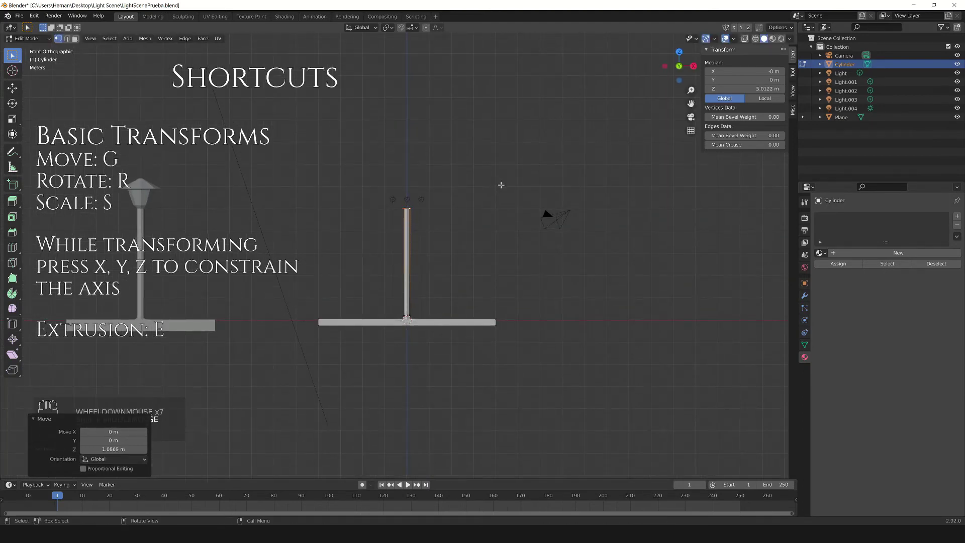
{"action": "left_click", "coordinate": [759, 88]}
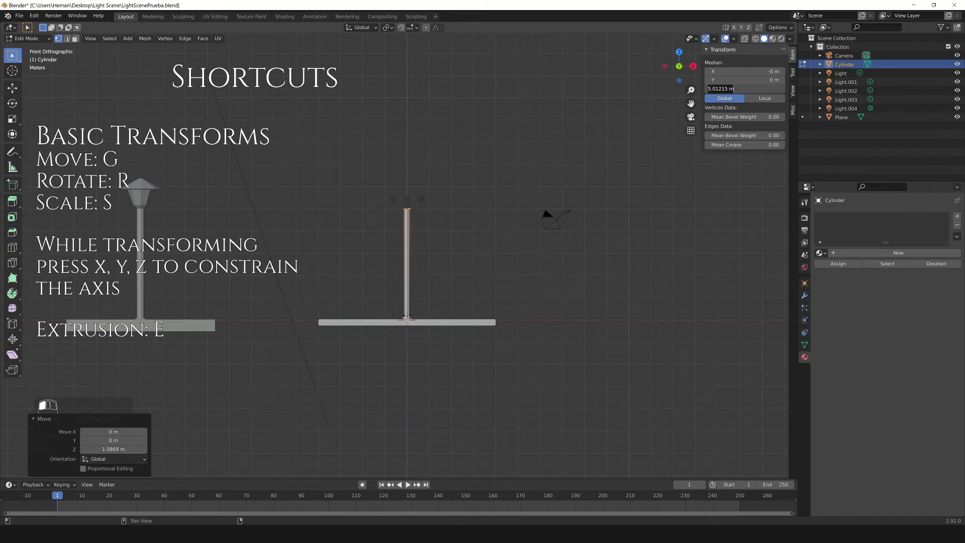
{"action": "key", "text": "Return"}
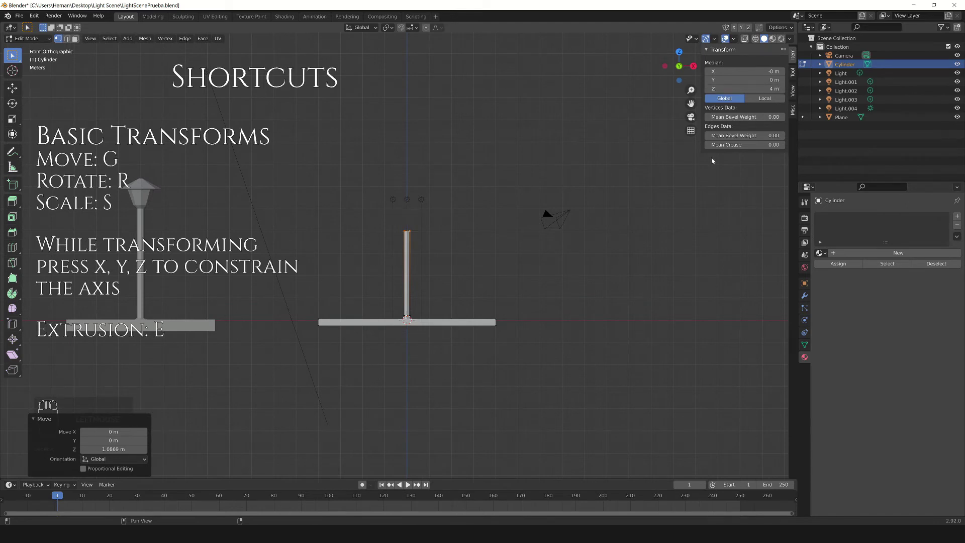
{"action": "scroll", "coordinate": [467, 208], "scroll_direction": "up", "scroll_amount": 2}
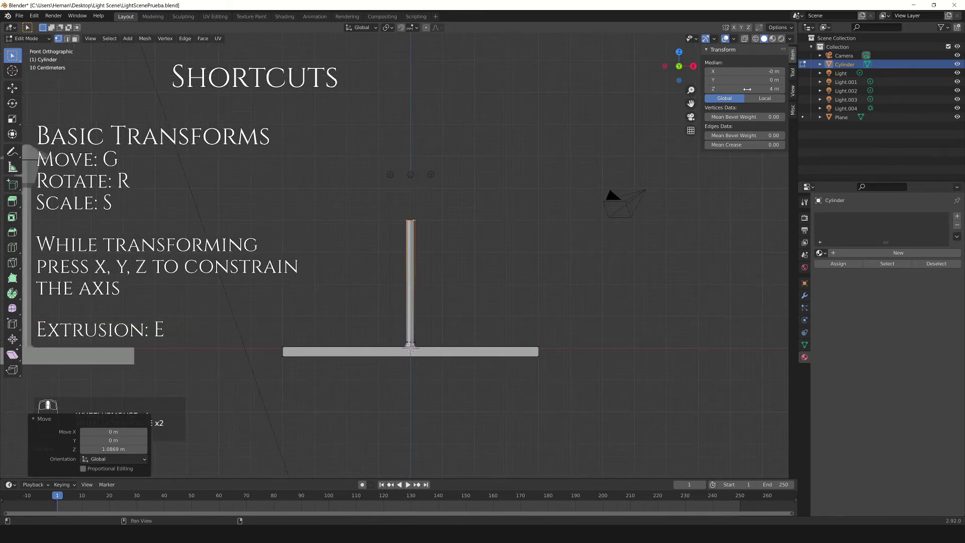
- Extrude the post's top slightly to a height of about 4.08 m and scale it outward into a flared collar
{"action": "scroll", "coordinate": [458, 157], "scroll_direction": "down", "scroll_amount": 8}
{"action": "scroll", "coordinate": [515, 244], "scroll_direction": "up", "scroll_amount": 7}
{"action": "scroll", "coordinate": [452, 244], "scroll_direction": "up", "scroll_amount": 5}
{"action": "key", "text": "e"}
{"action": "left_click", "coordinate": [454, 241]}
{"action": "key", "text": "s"}
{"action": "left_click", "coordinate": [654, 250]}
- Extrude the collar's top loop upward and scale it outward to form the widening lantern body
{"action": "key", "text": "e"}
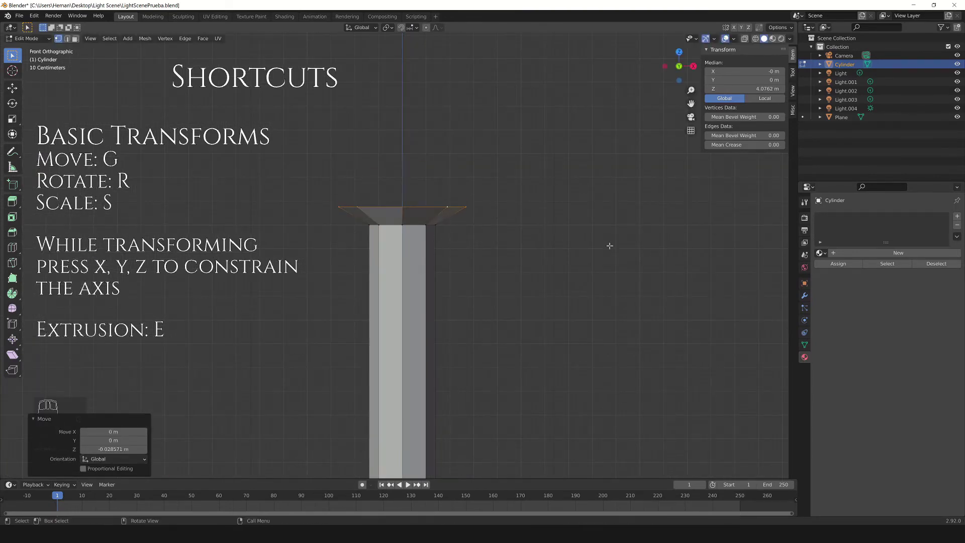
{"action": "left_click", "coordinate": [736, 164]}
{"action": "key", "text": "s"}
{"action": "left_click", "coordinate": [744, 158]}
- Extrude the lantern's upper rim slightly and scale it by about 1.557 to form the roof's overhang
{"action": "key", "text": "e"}
{"action": "left_click", "coordinate": [743, 155]}
{"action": "key", "text": "s"}
{"action": "left_click", "coordinate": [329, 196]}
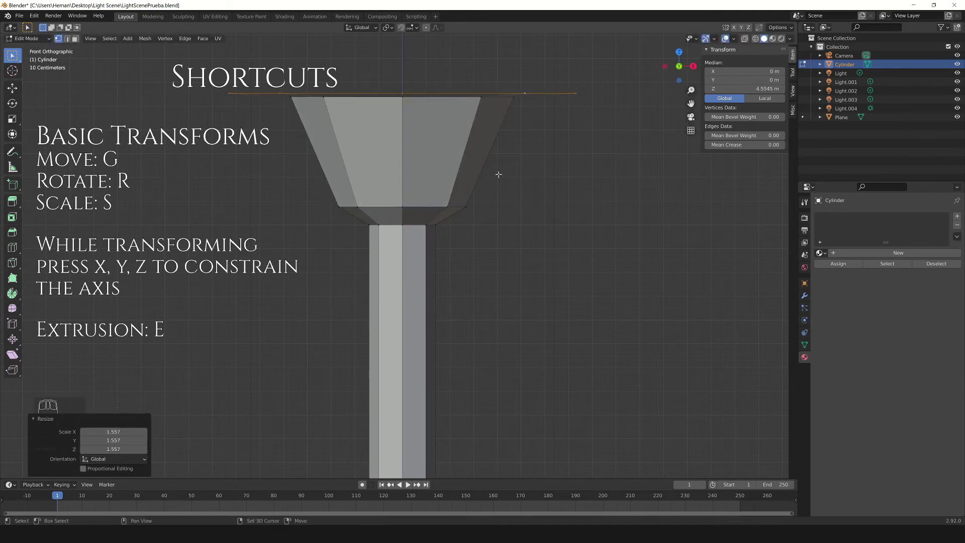
- Extrude the overhang upward, shrink its top into the roof's peak, and return to Object Mode
{"action": "middle_click_drag", "start_coordinate": [329, 196], "coordinate": [334, 244], "text": "shift"}
{"action": "key", "text": "e"}
{"action": "left_click", "coordinate": [723, 192]}
{"action": "left_click", "coordinate": [425, 70]}
{"action": "scroll", "coordinate": [427, 151], "scroll_direction": "down", "scroll_amount": 9}
{"action": "middle_click_drag", "start_coordinate": [442, 181], "coordinate": [397, 221]}
{"action": "middle_click_drag", "start_coordinate": [397, 221], "coordinate": [403, 197], "text": "shift"}
{"action": "scroll", "coordinate": [396, 174], "scroll_direction": "up", "scroll_amount": 4}
{"action": "scroll", "coordinate": [383, 183], "scroll_direction": "down", "scroll_amount": 5}
{"action": "key", "text": "Tab"}
{"action": "scroll", "coordinate": [434, 285], "scroll_direction": "down", "scroll_amount": 2}
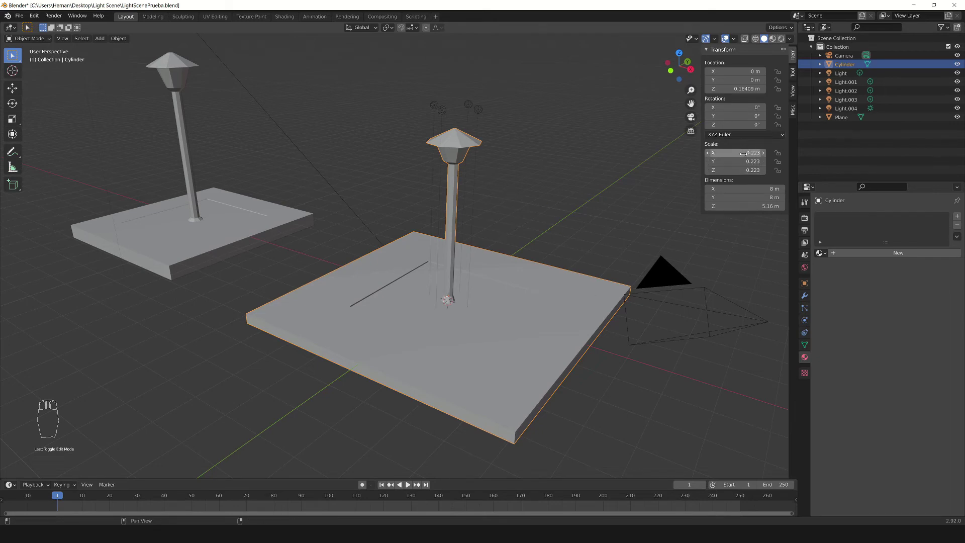
{"action": "middle_click_drag", "start_coordinate": [504, 189], "coordinate": [584, 305]}
{"action": "scroll", "coordinate": [565, 314], "scroll_direction": "up", "scroll_amount": 2}
{"action": "scroll", "coordinate": [566, 315], "scroll_direction": "up", "scroll_amount": 1}
{"action": "scroll", "coordinate": [588, 280], "scroll_direction": "down", "scroll_amount": 2}
{"action": "left_click", "coordinate": [535, 290]}
{"action": "key", "text": "s"}
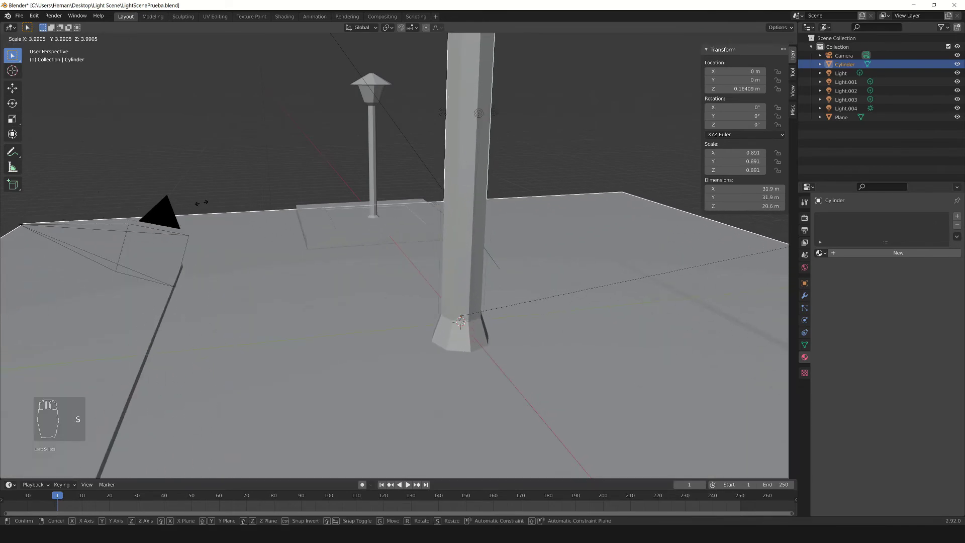
{"action": "key", "text": "Escape"}
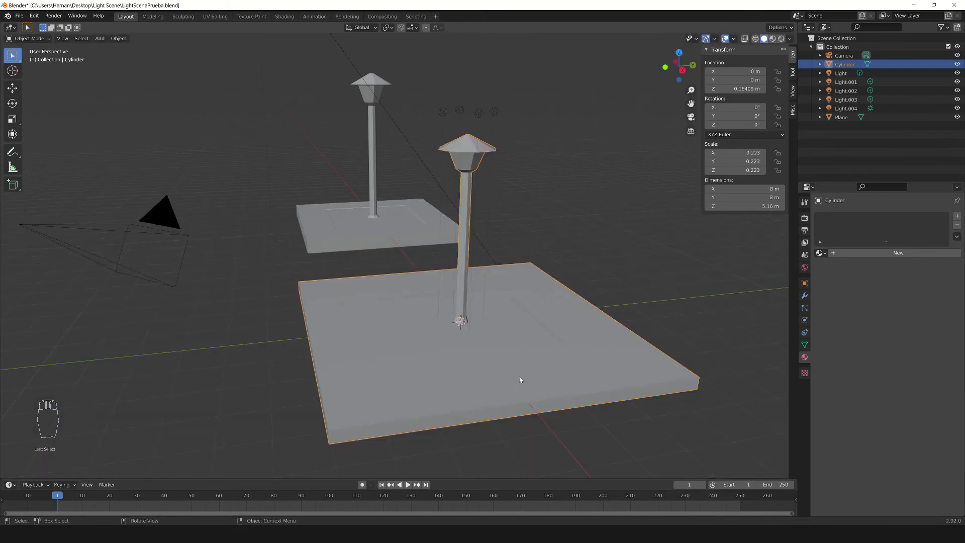
- Apply the scale of the street lamp object
{"action": "middle_click_drag", "start_coordinate": [456, 299], "coordinate": [593, 260]}
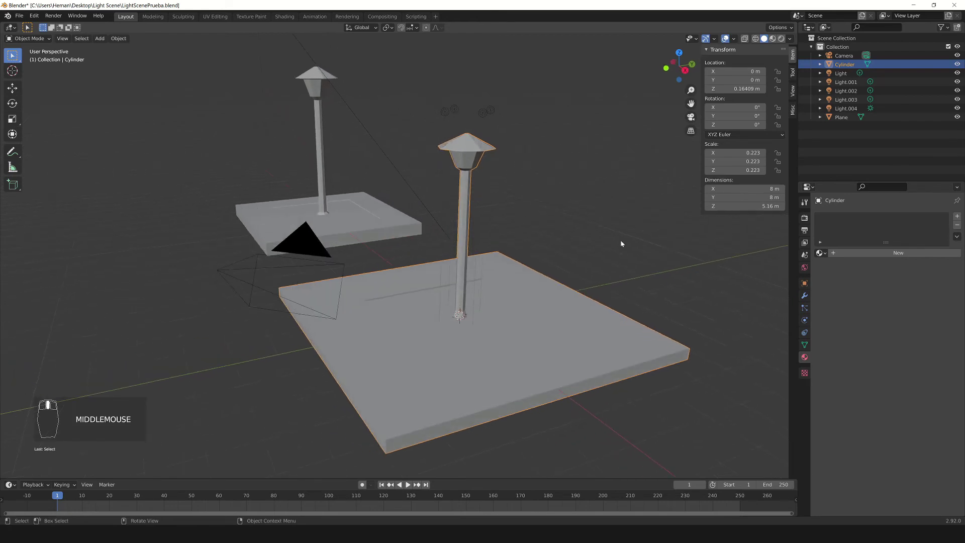
{"action": "middle_click_drag", "start_coordinate": [495, 232], "coordinate": [564, 216]}
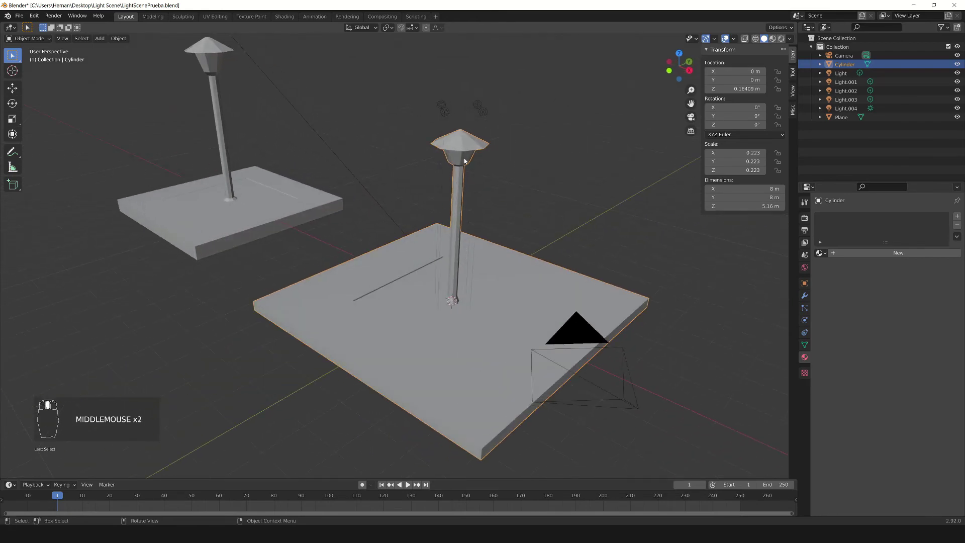
{"action": "left_click", "coordinate": [30, 49]}
{"action": "key", "text": "ctrl+a"}
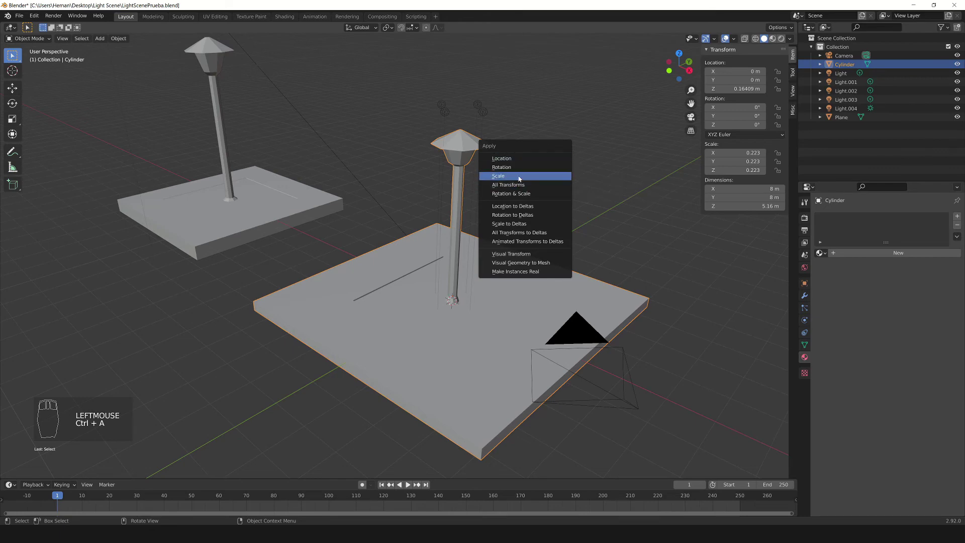
{"action": "left_click", "coordinate": [495, 176]}
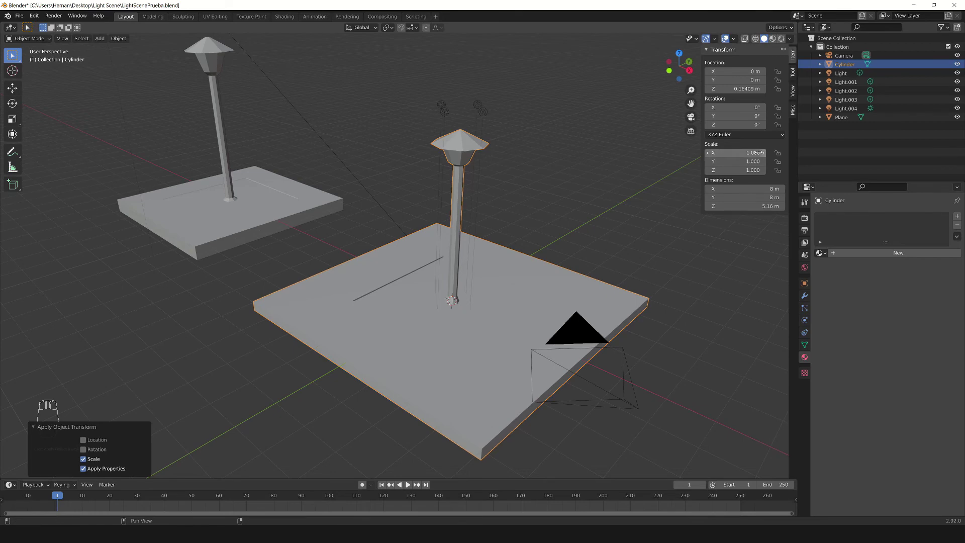
- Examine the origin's position at the foot of the post from several angles, briefly testing a rotation about it
{"action": "middle_click_drag", "start_coordinate": [473, 287], "coordinate": [549, 247]}
{"action": "scroll", "coordinate": [549, 246], "scroll_direction": "up", "scroll_amount": 5}
{"action": "scroll", "coordinate": [499, 255], "scroll_direction": "down", "scroll_amount": 4}
{"action": "scroll", "coordinate": [500, 257], "scroll_direction": "up", "scroll_amount": 1}
{"action": "key", "text": "KP_1"}
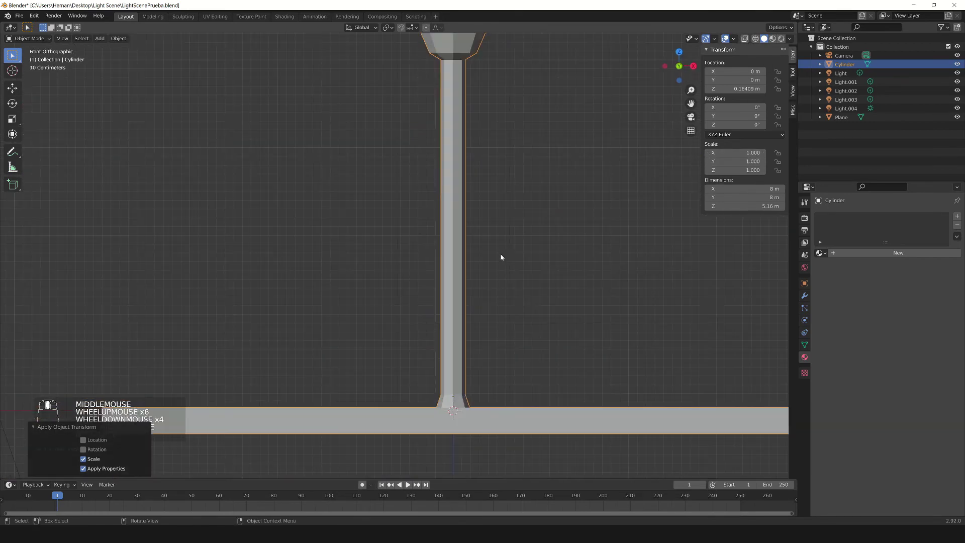
{"action": "middle_click_drag", "start_coordinate": [510, 420], "coordinate": [445, 293], "text": "shift"}
{"action": "scroll", "coordinate": [438, 297], "scroll_direction": "up", "scroll_amount": 3}
{"action": "scroll", "coordinate": [447, 299], "scroll_direction": "down", "scroll_amount": 3}
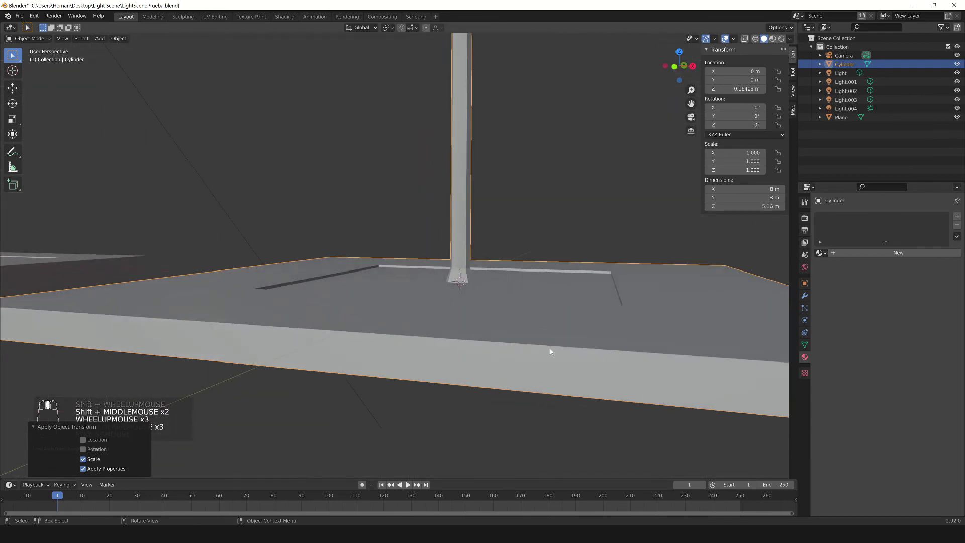
{"action": "key", "text": "r"}
{"action": "right_click", "coordinate": [403, 213]}
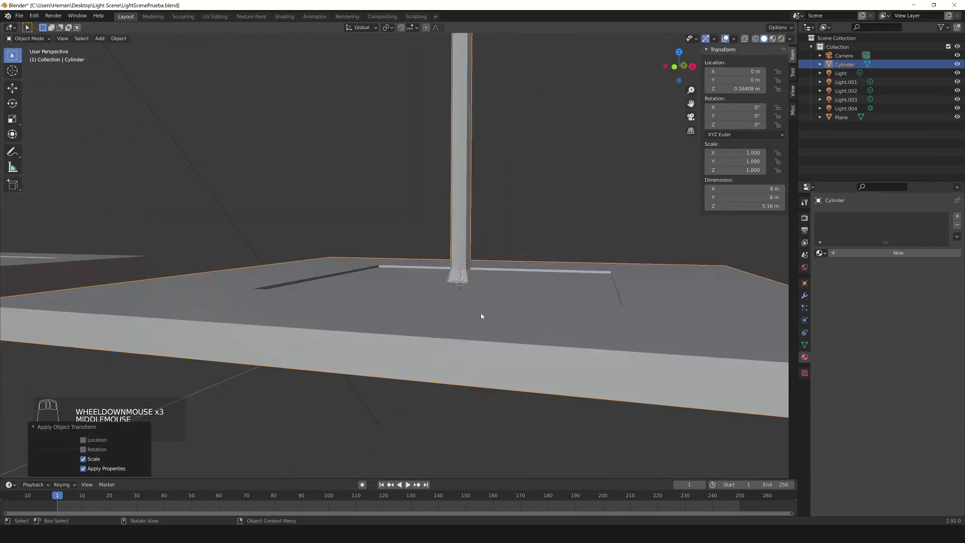
- In Edit Mode, select the slab's bottom edge loop and snap the 3D cursor to the selection
{"action": "middle_click_drag", "start_coordinate": [472, 315], "coordinate": [396, 266]}
{"action": "key", "text": "KP_1"}
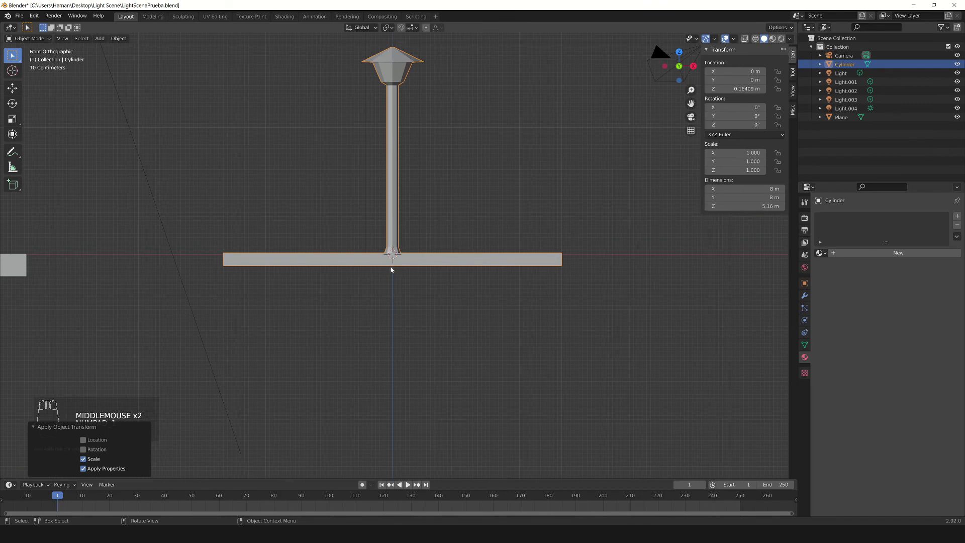
{"action": "scroll", "coordinate": [395, 270], "scroll_direction": "down", "scroll_amount": 2}
{"action": "scroll", "coordinate": [396, 272], "scroll_direction": "up", "scroll_amount": 5}
{"action": "scroll", "coordinate": [399, 277], "scroll_direction": "down", "scroll_amount": 8}
{"action": "scroll", "coordinate": [392, 226], "scroll_direction": "up", "scroll_amount": 3}
{"action": "key", "text": "Tab"}
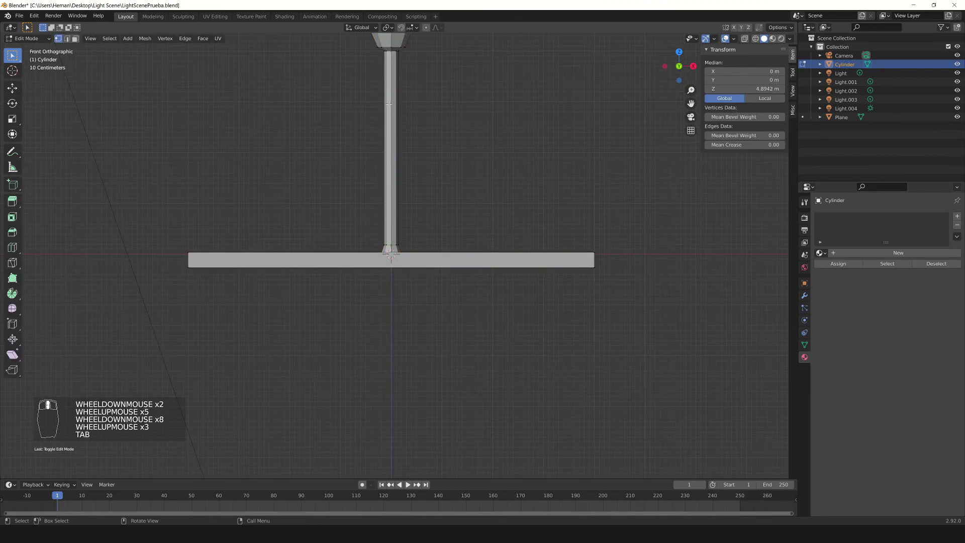
{"action": "middle_click_drag", "start_coordinate": [463, 284], "coordinate": [292, 278]}
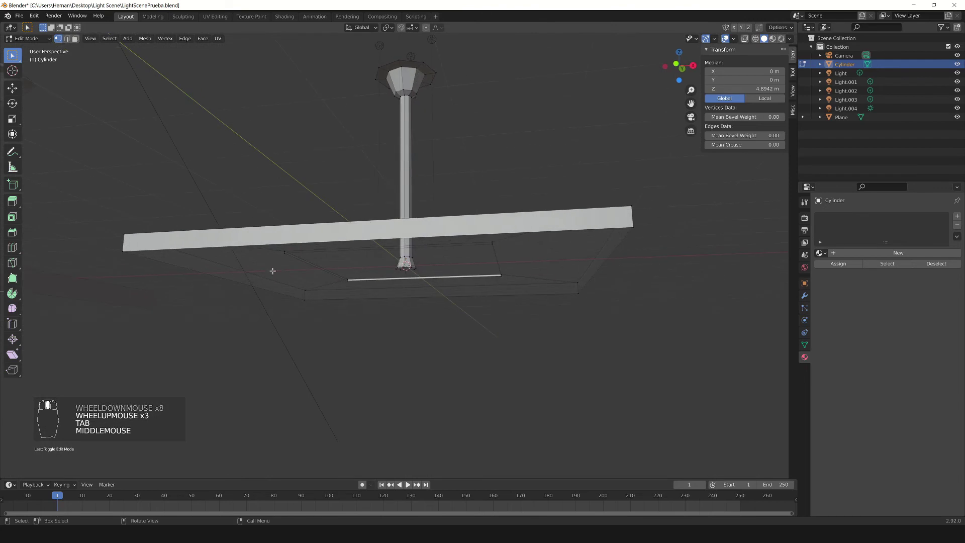
{"action": "left_click", "coordinate": [284, 276], "text": "alt"}
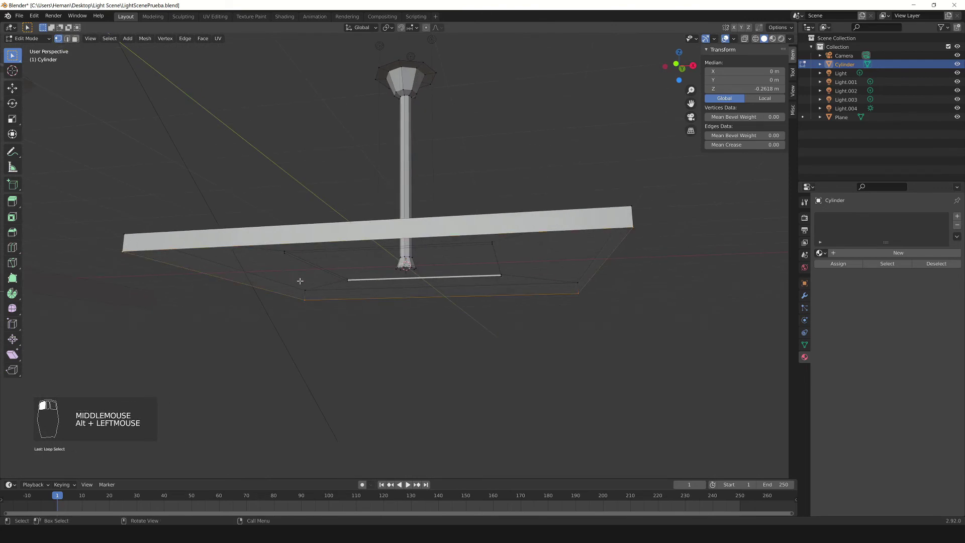
{"action": "key", "text": "shift+s"}
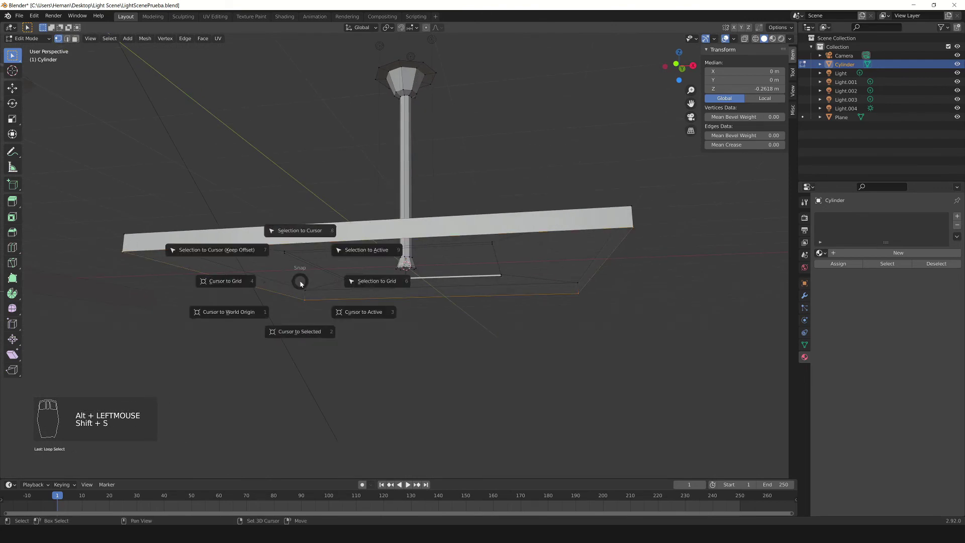
{"action": "left_click", "coordinate": [311, 327]}
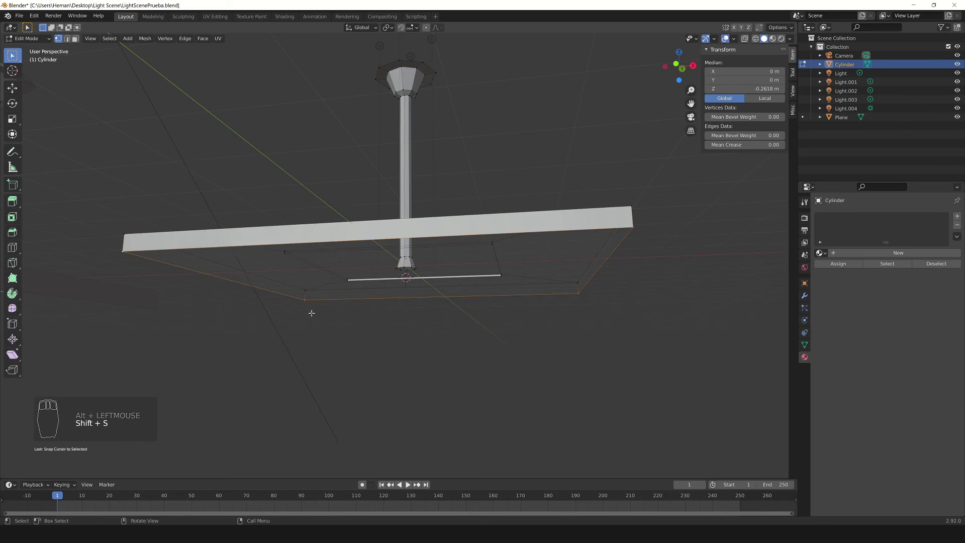
- Return to Object Mode and set the lamp's origin to the 3D cursor at the slab's underside
{"action": "key", "text": "KP_1"}
{"action": "key", "text": "KP_3"}
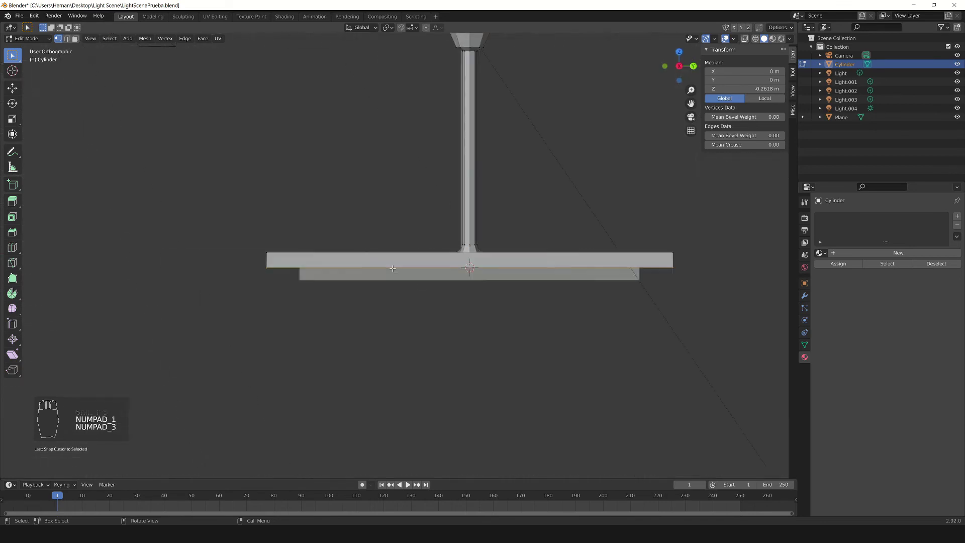
{"action": "key", "text": "KP_1"}
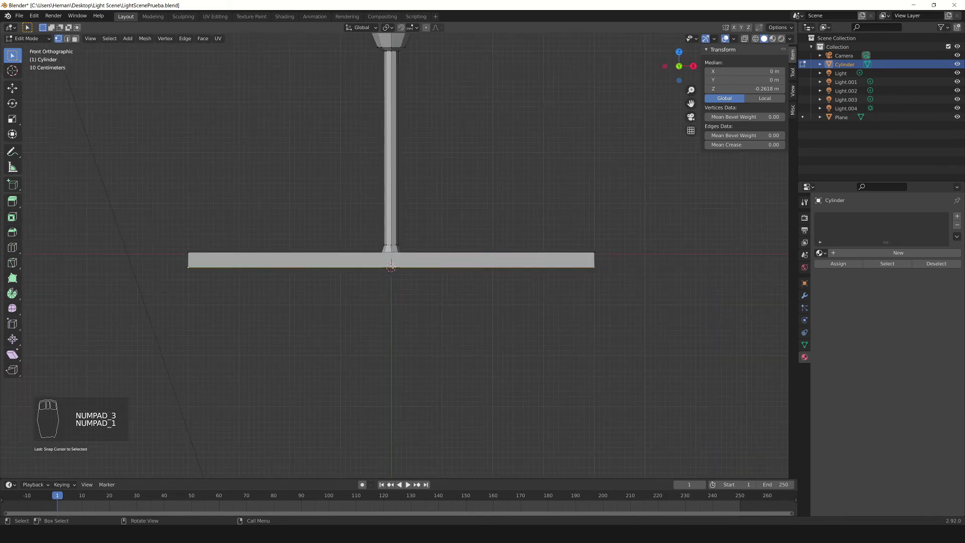
{"action": "scroll", "coordinate": [459, 220], "scroll_direction": "down", "scroll_amount": 2}
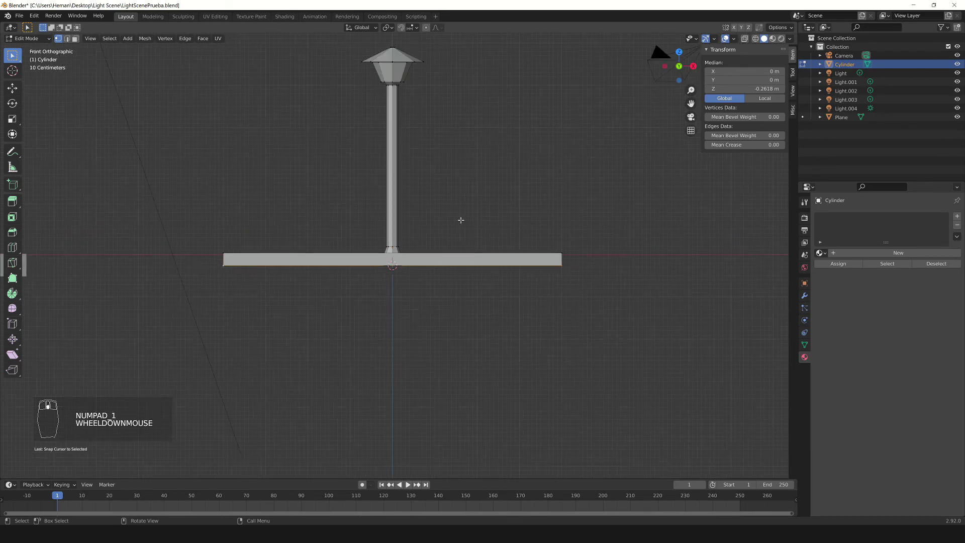
{"action": "key", "text": "Tab"}
{"action": "middle_click_drag", "start_coordinate": [459, 220], "coordinate": [417, 175]}
{"action": "right_click", "coordinate": [418, 174]}
{"action": "mouse_move", "coordinate": [419, 175]}
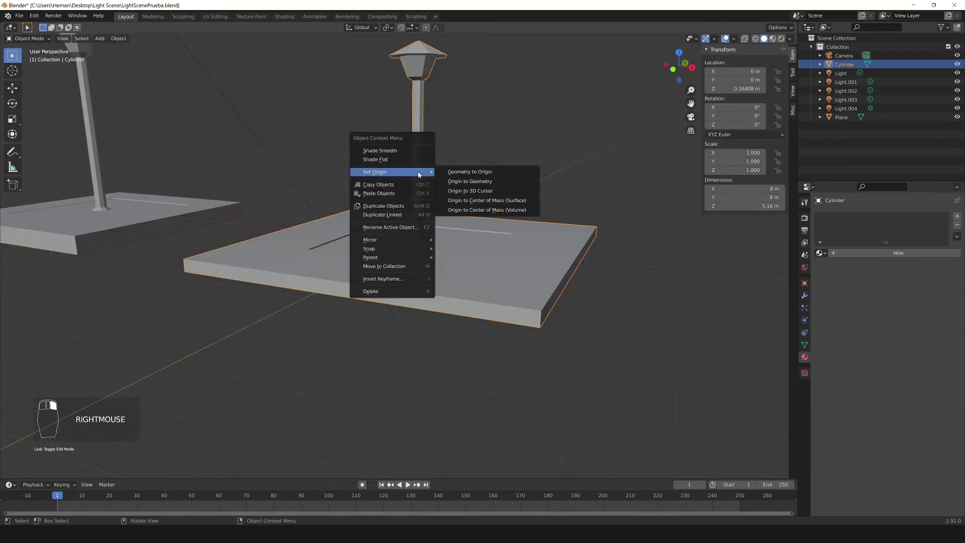
{"action": "left_click", "coordinate": [490, 191]}
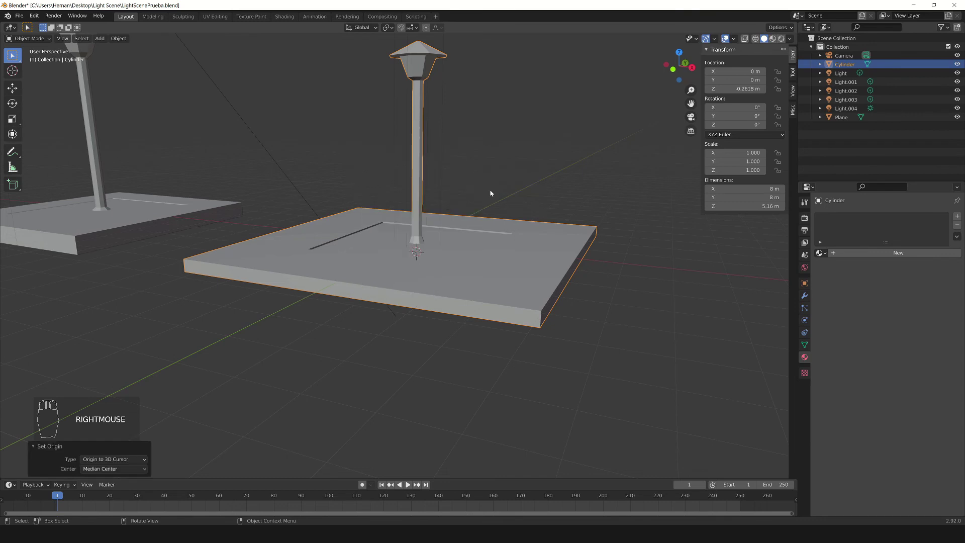
- Check the lamp's new origin in front view with a trial rotation about it, and cancel the rotation
{"action": "key", "text": "KP_1"}
{"action": "key", "text": "r"}
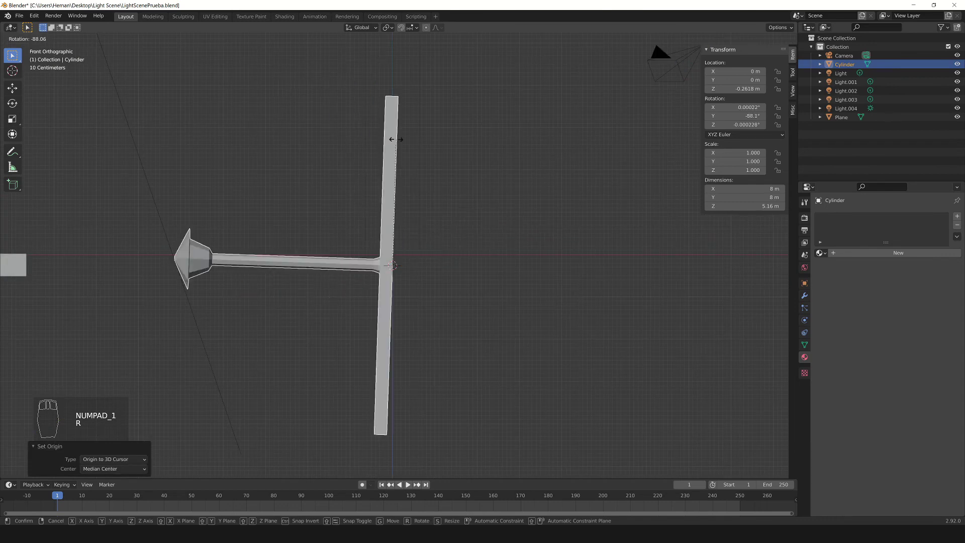
{"action": "right_click", "coordinate": [487, 241]}
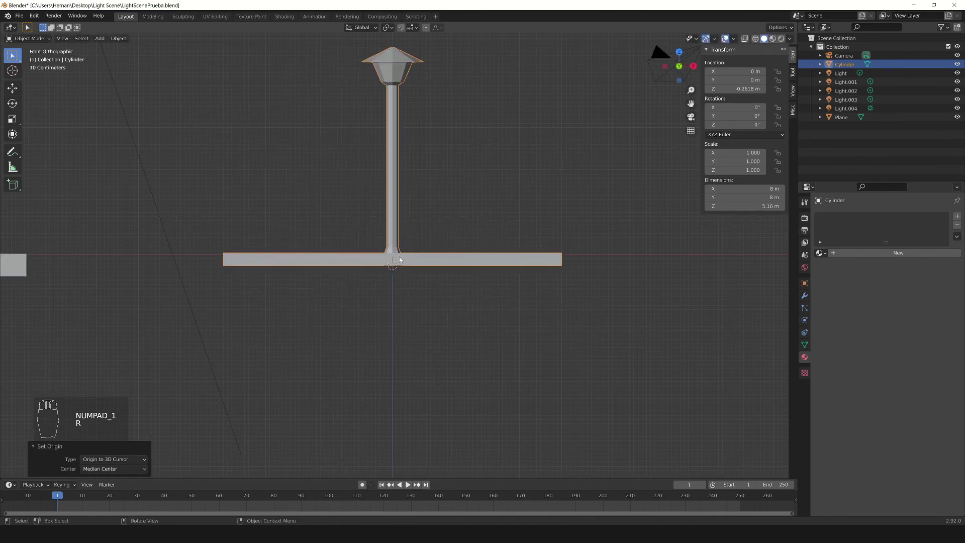
- Set the lamp object's Z location to 0 m so the slab's underside rests at ground level
{"action": "left_click", "coordinate": [736, 88]}
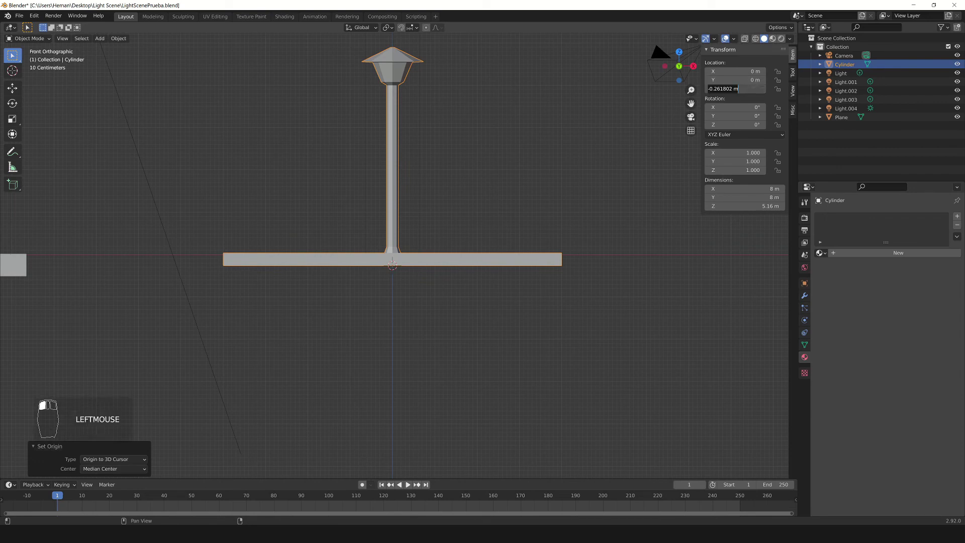
{"action": "type", "text": "0"}
{"action": "key", "text": "Return"}
{"action": "scroll", "coordinate": [402, 225], "scroll_direction": "up", "scroll_amount": 2}
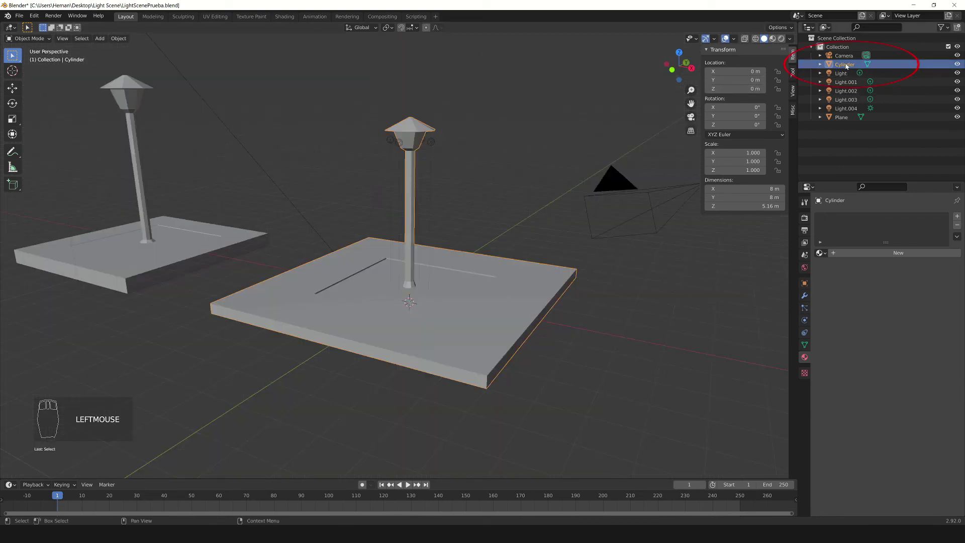
- Rename the lamp and slab object from Cylinder to Street
{"action": "double_click", "coordinate": [846, 65]}
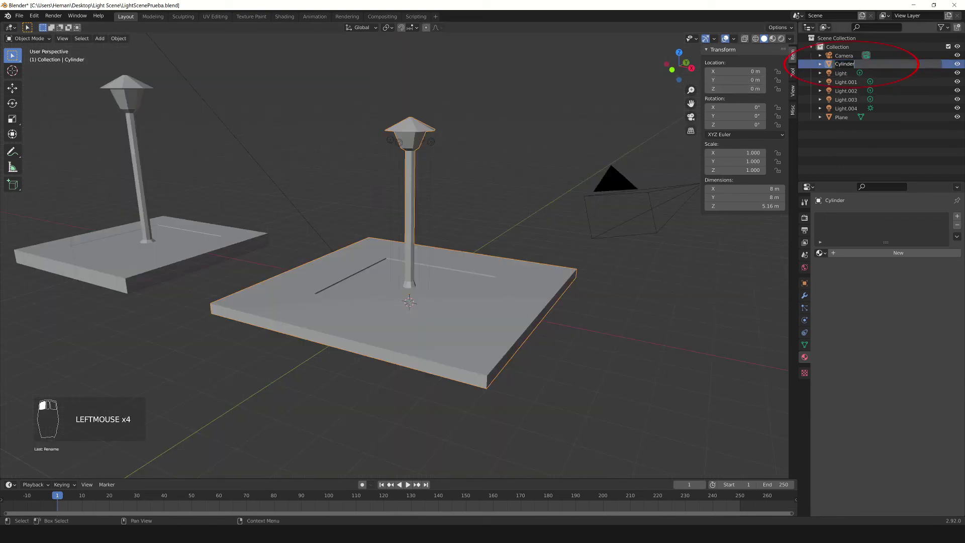
{"action": "type", "text": "Street"}
{"action": "key", "text": "Return"}
{"action": "scroll", "coordinate": [569, 257], "scroll_direction": "up", "scroll_amount": 2}
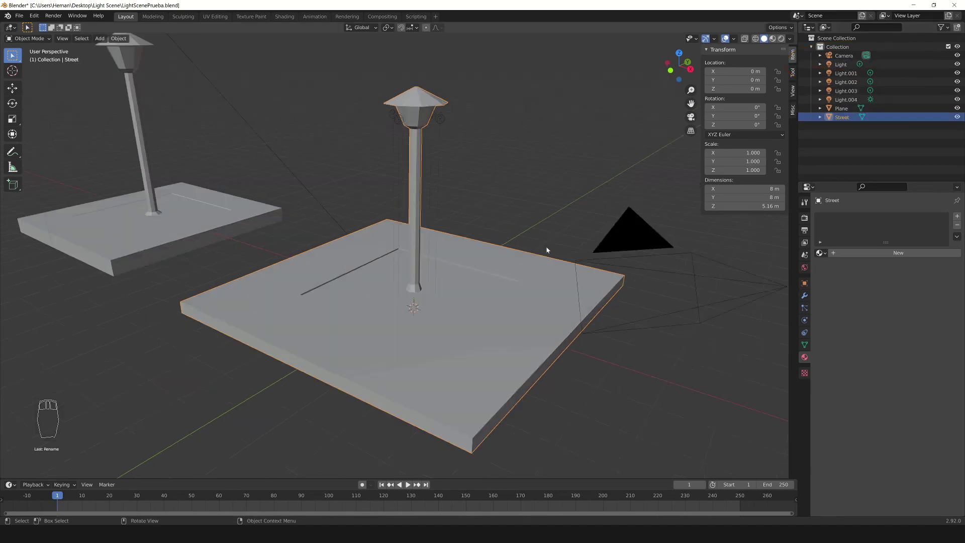